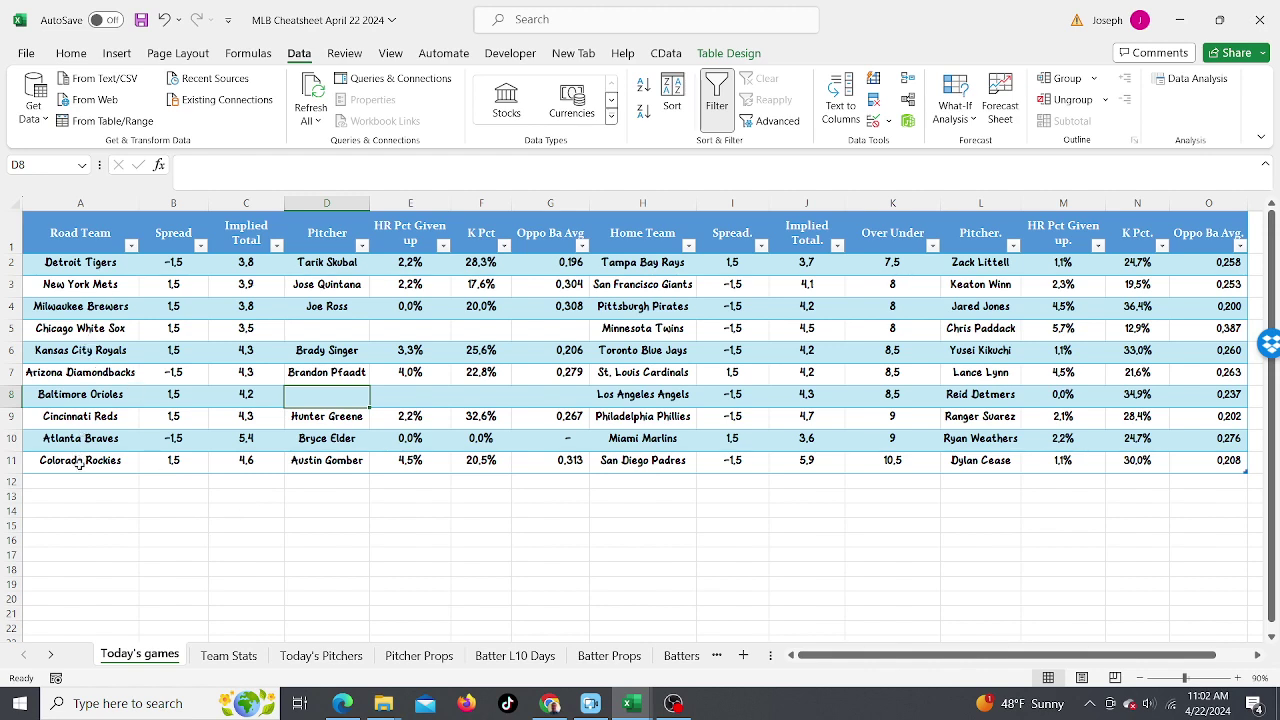
left_click(172, 487)
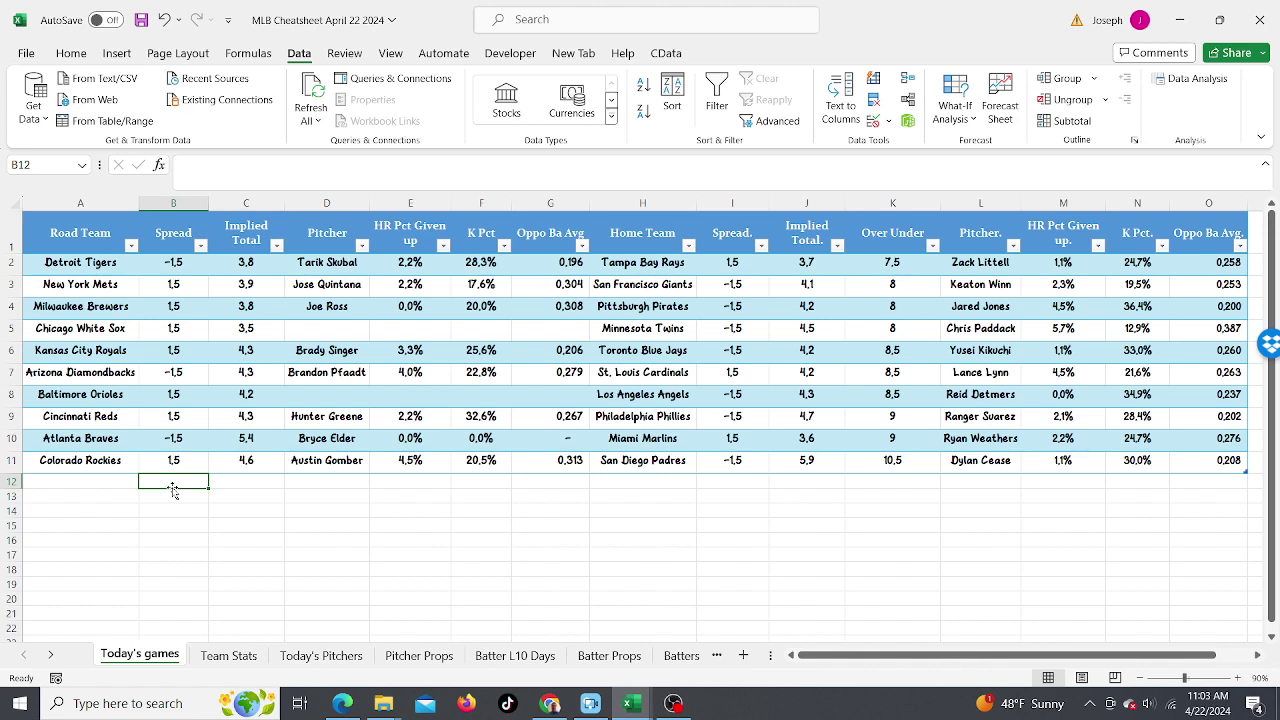
left_click(265, 482)
left_click(316, 483)
left_click(262, 480)
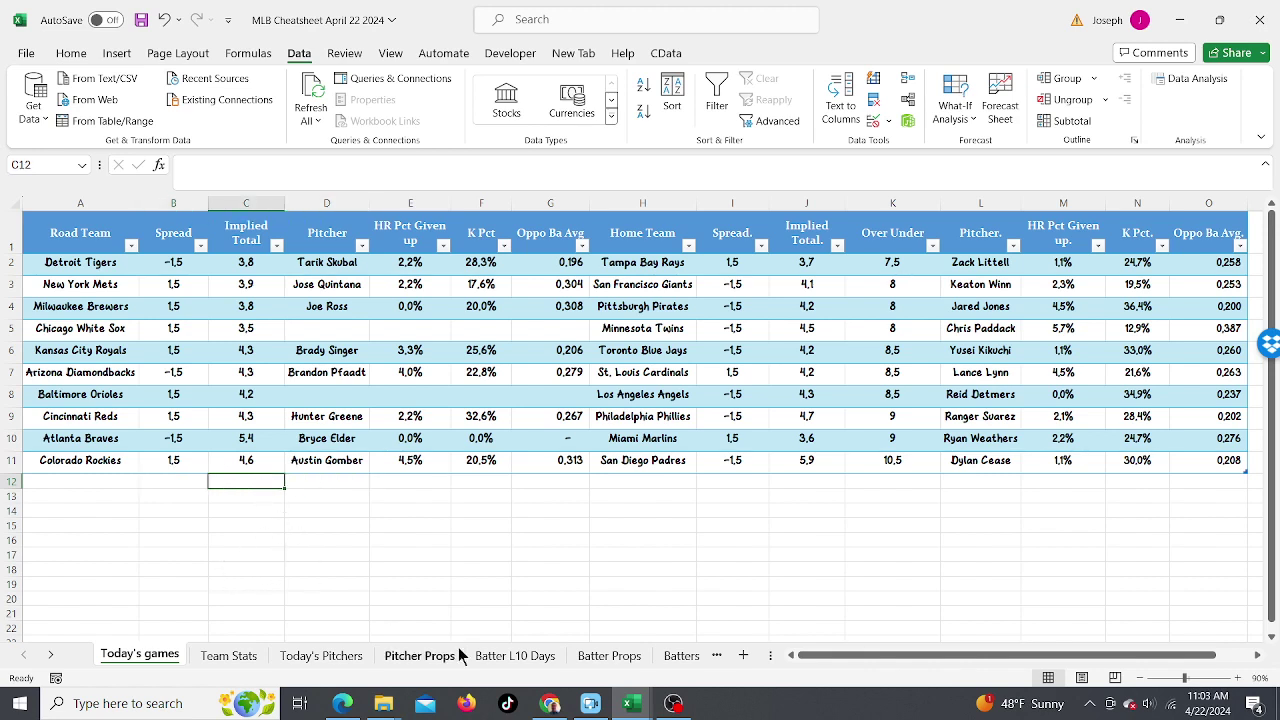
- Turn on the column filters for the table on the Batters sheet
left_click(679, 656)
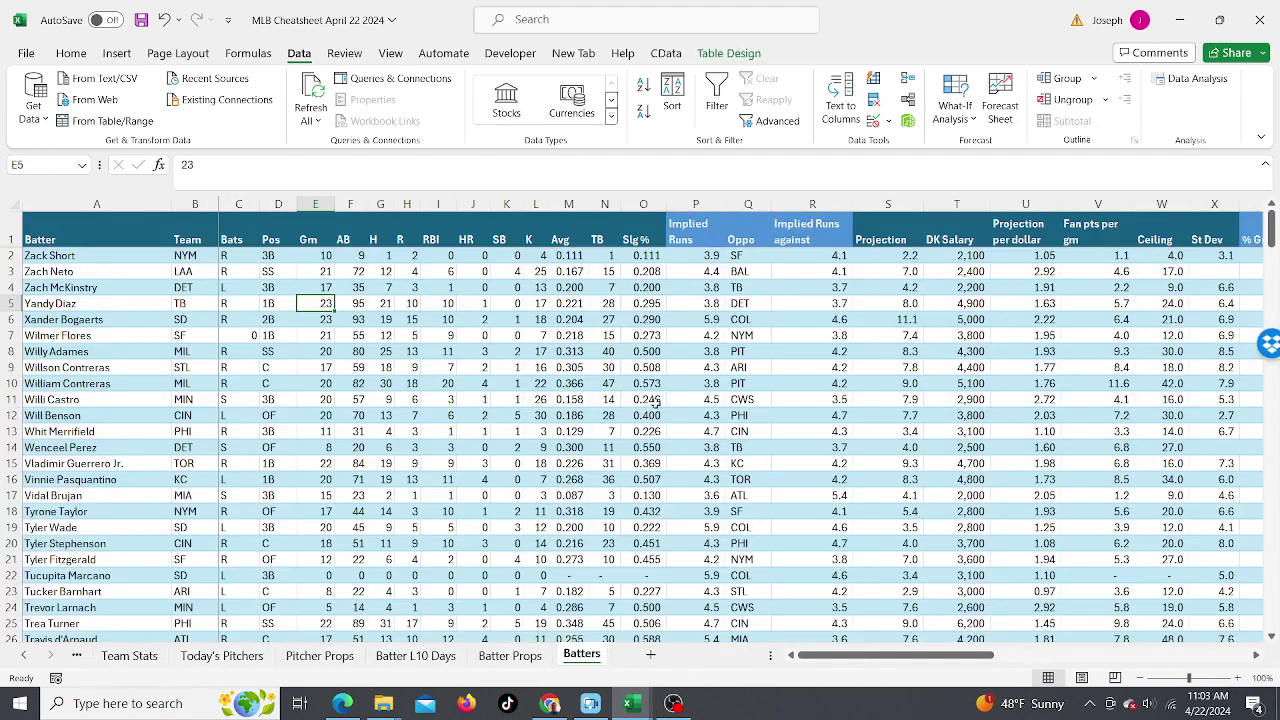
left_click(655, 401)
left_click_drag(870, 656, 1075, 655)
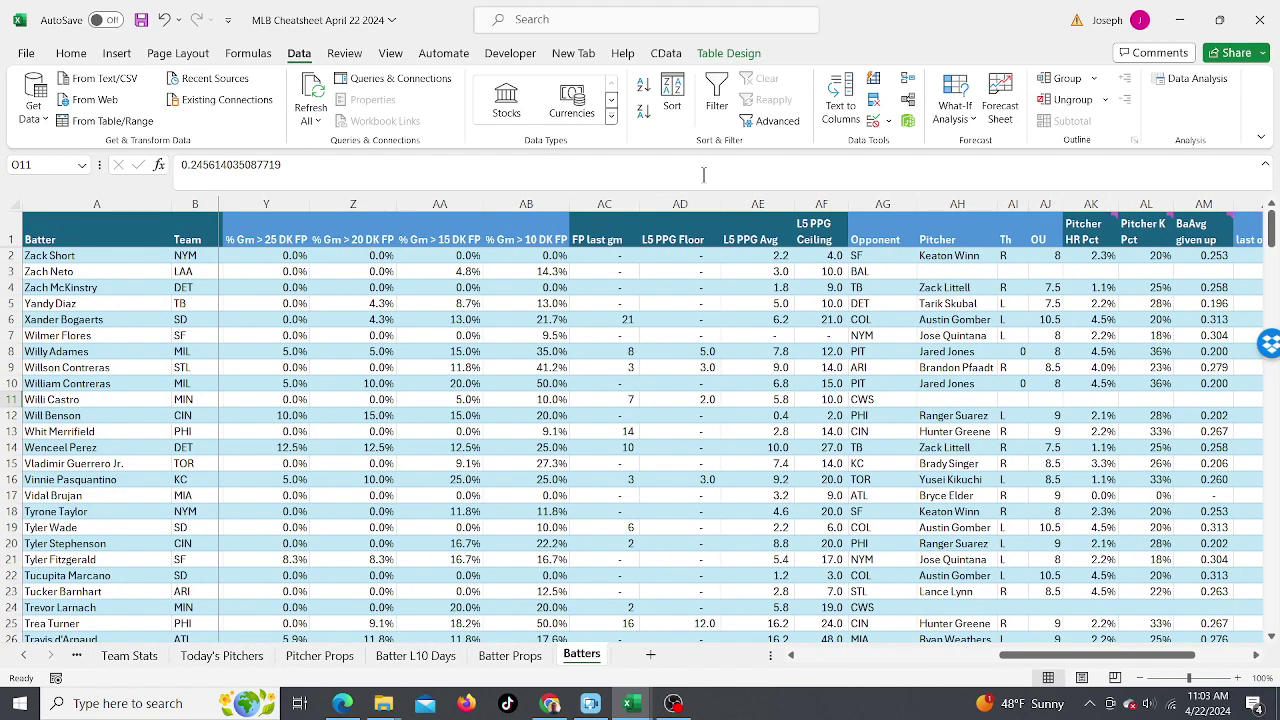
left_click(757, 233)
left_click(716, 95)
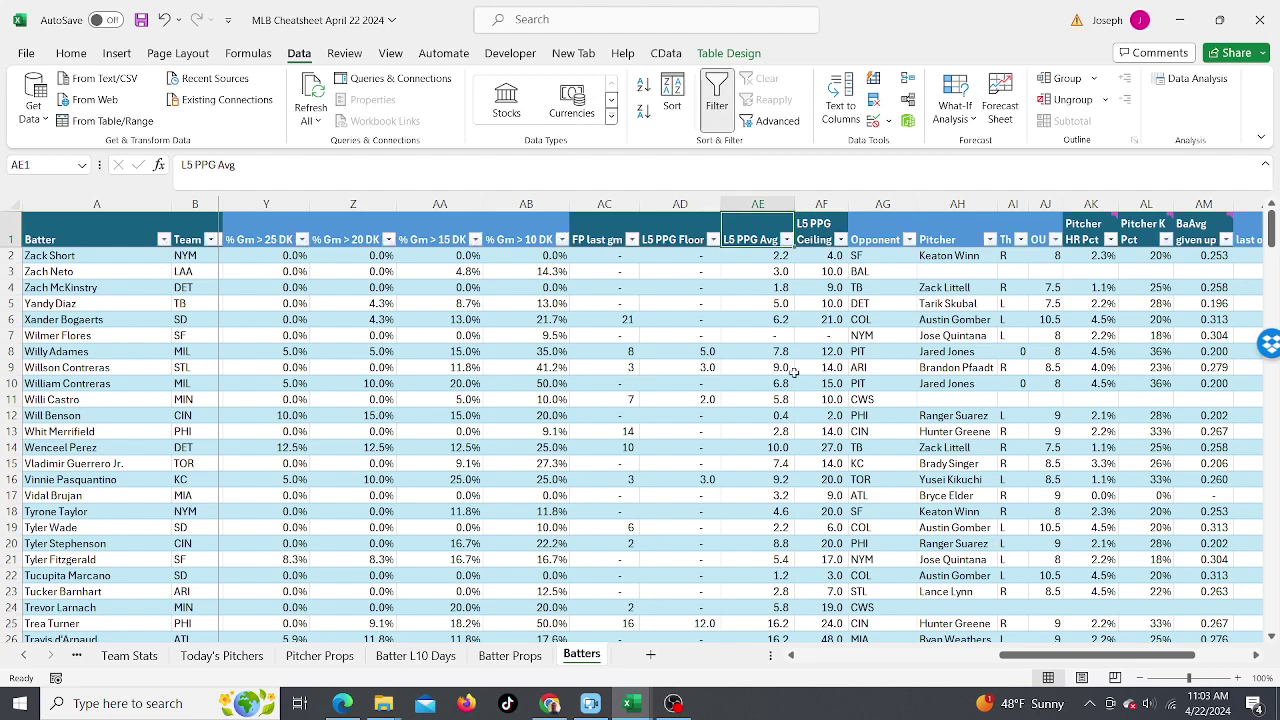
- Filter the Batters table to rows where BaAvg given up is greater than .275
left_click_drag(1070, 657, 1141, 660)
left_click(673, 286)
left_click(672, 268)
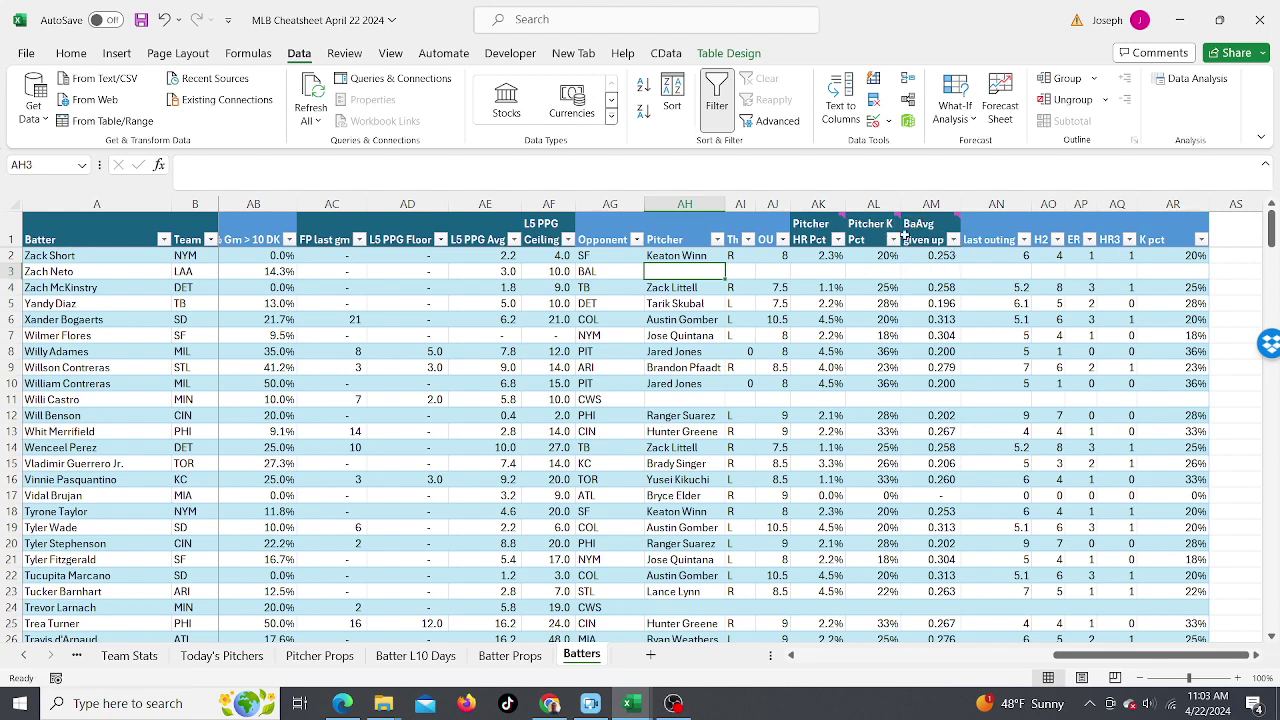
left_click(953, 240)
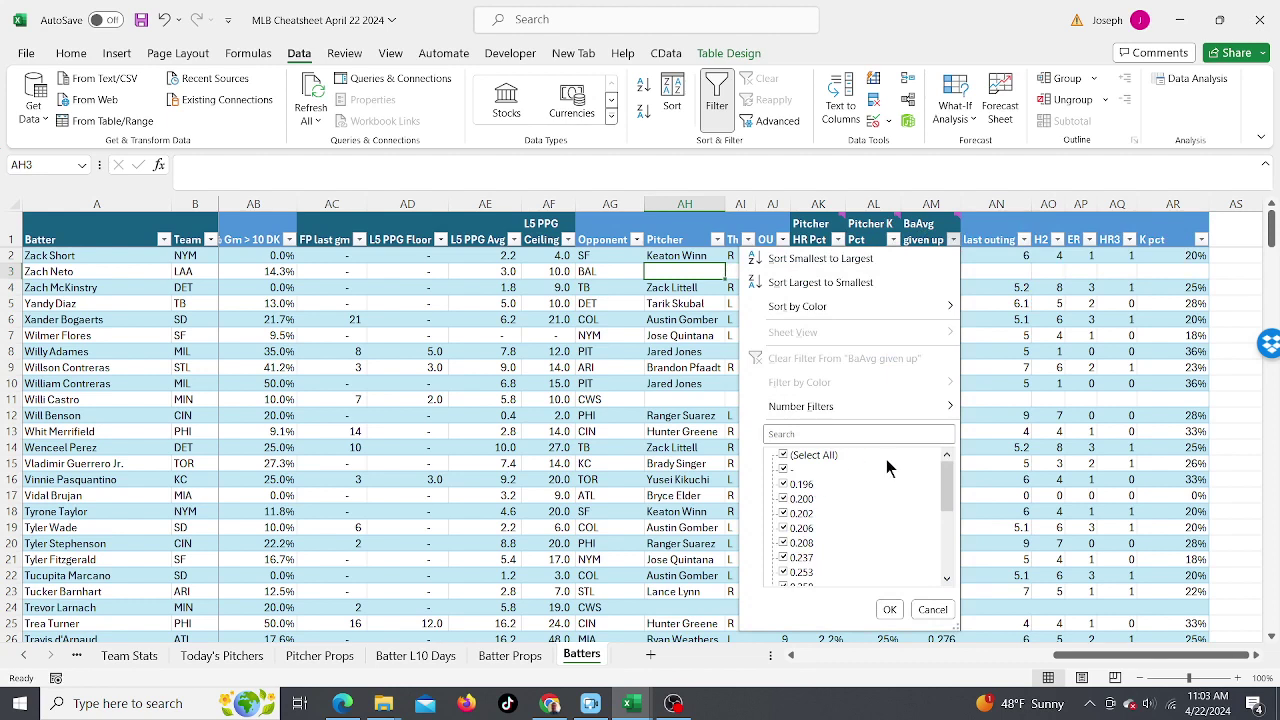
mouse_move(953, 483)
left_mouse_down()
mouse_move(953, 548)
mouse_move(953, 478)
left_mouse_up()
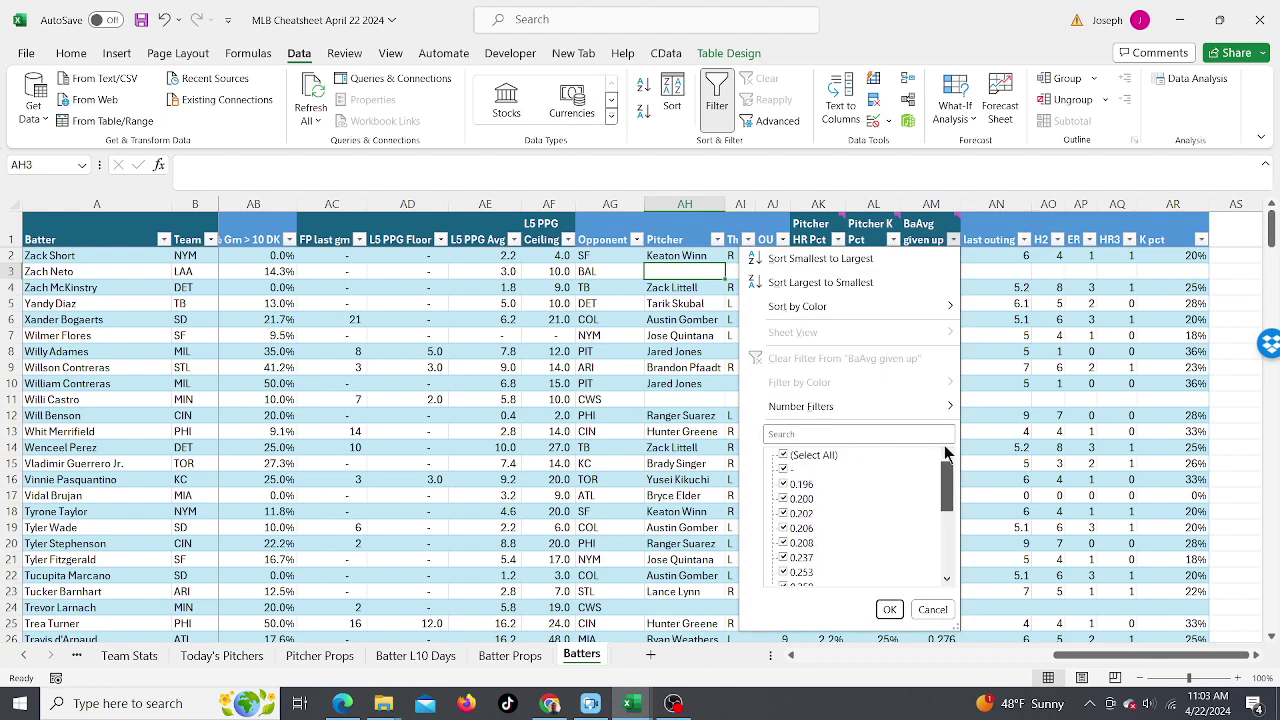
mouse_move(872, 407)
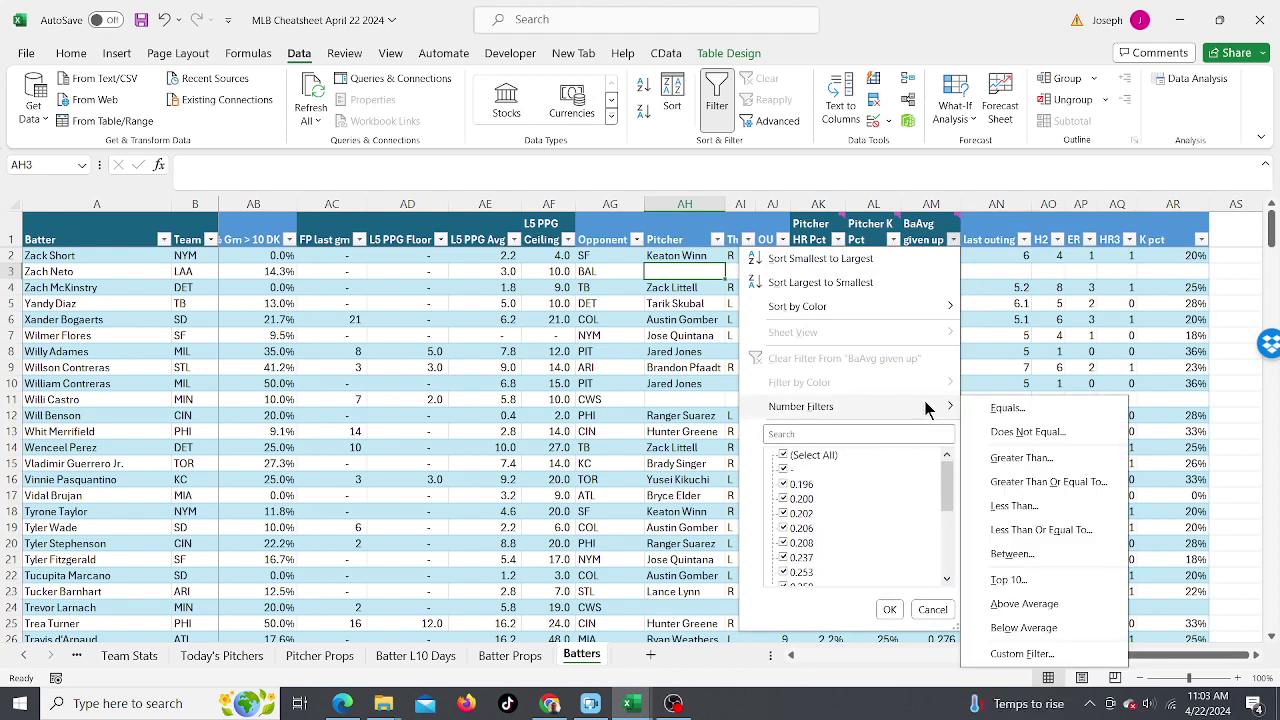
left_click(1015, 464)
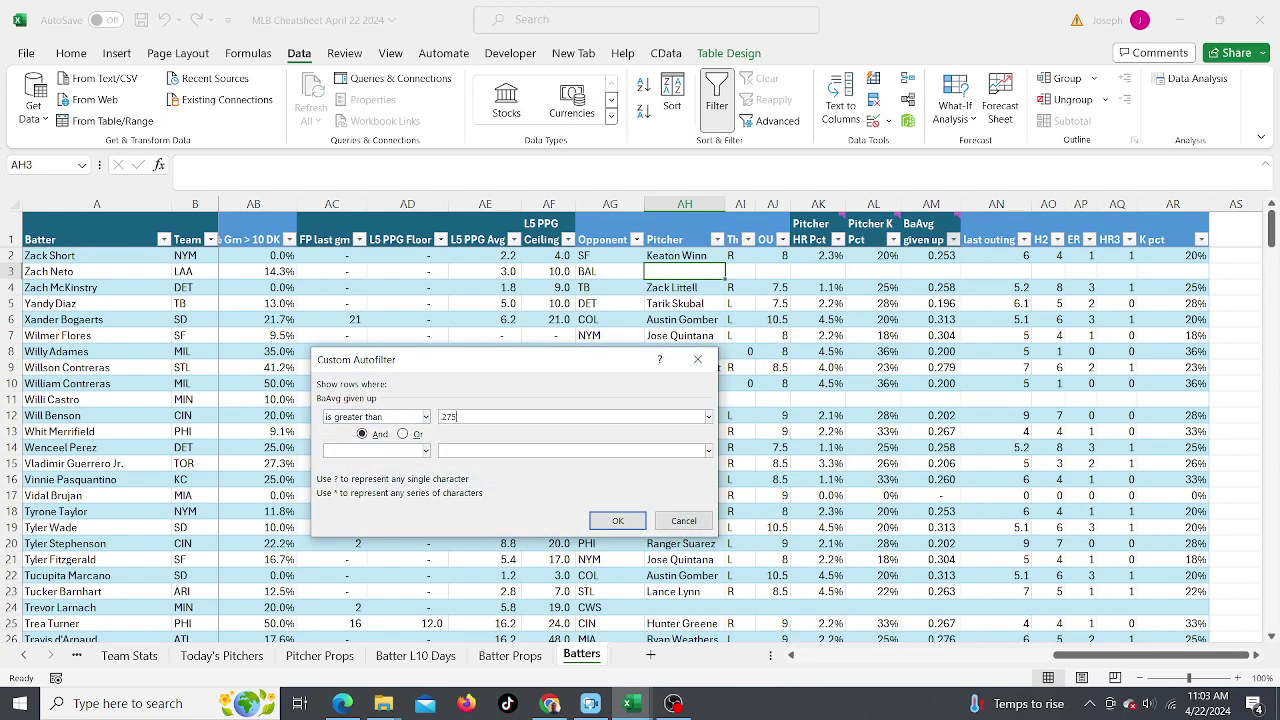
left_click(610, 516)
- Check which teams remain in the Team column's filter list on the filtered Batters sheet
left_click(840, 668)
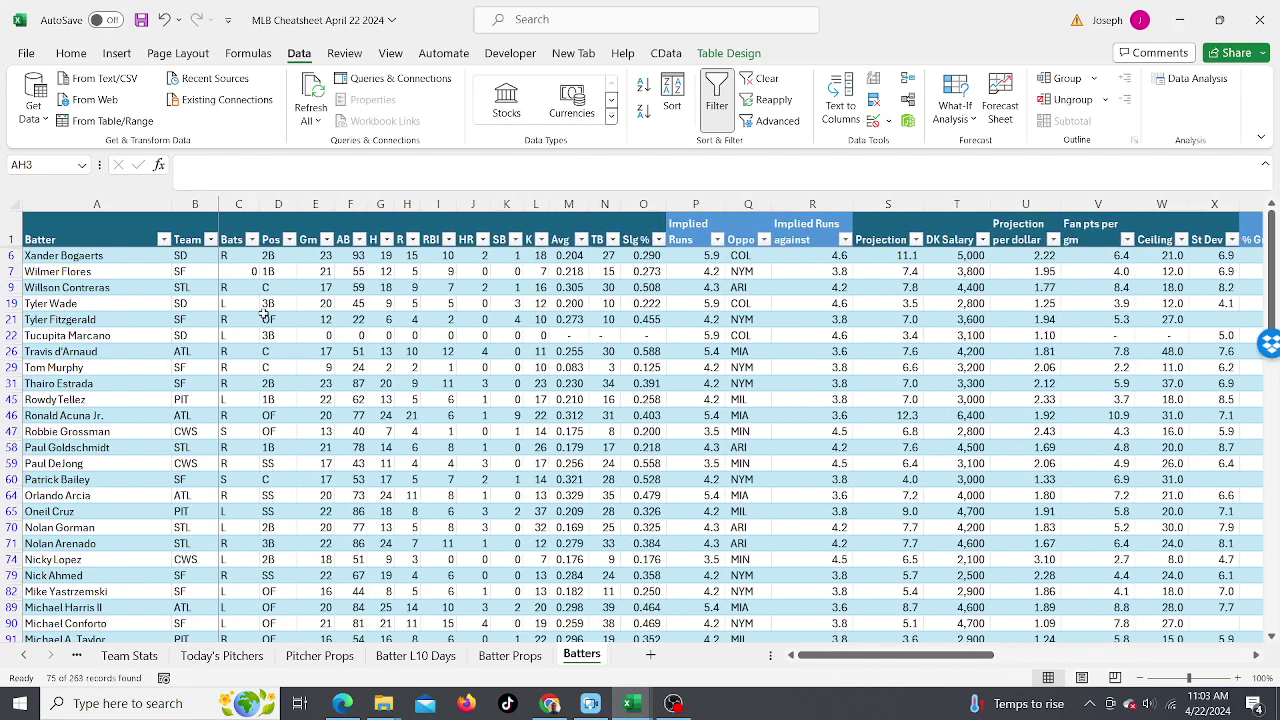
left_click(210, 239)
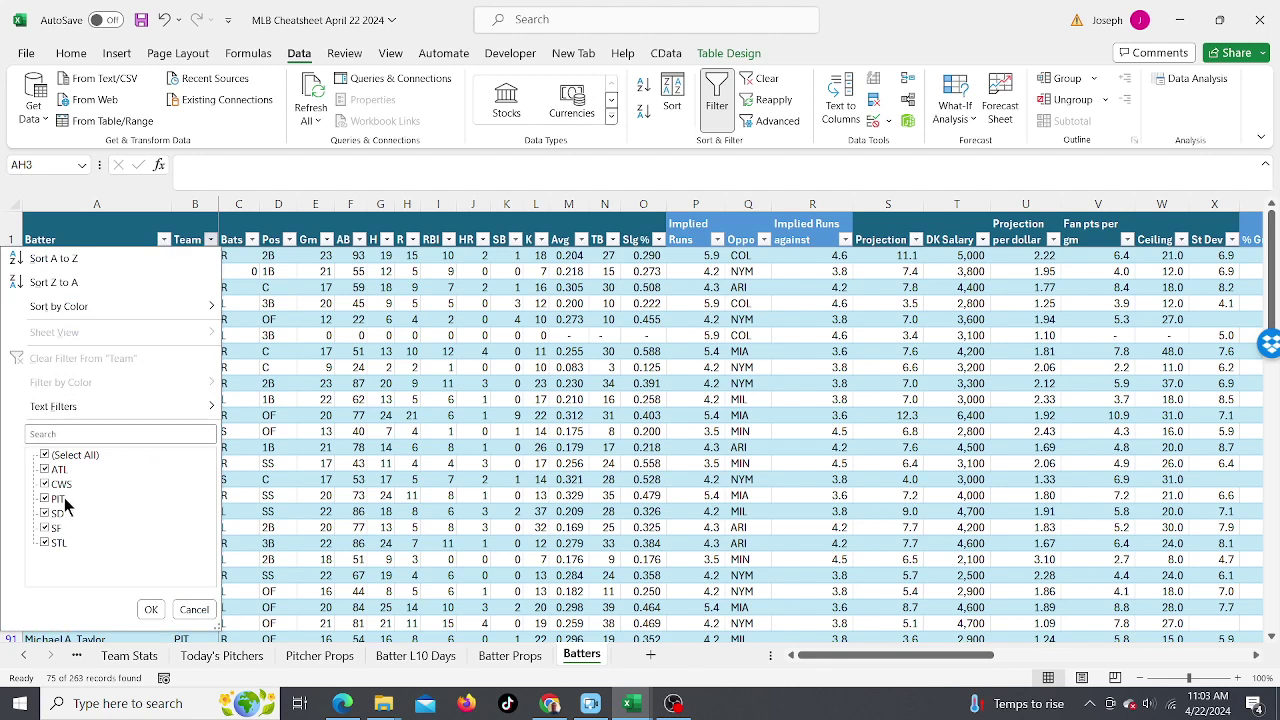
left_click(312, 505)
left_click(332, 497)
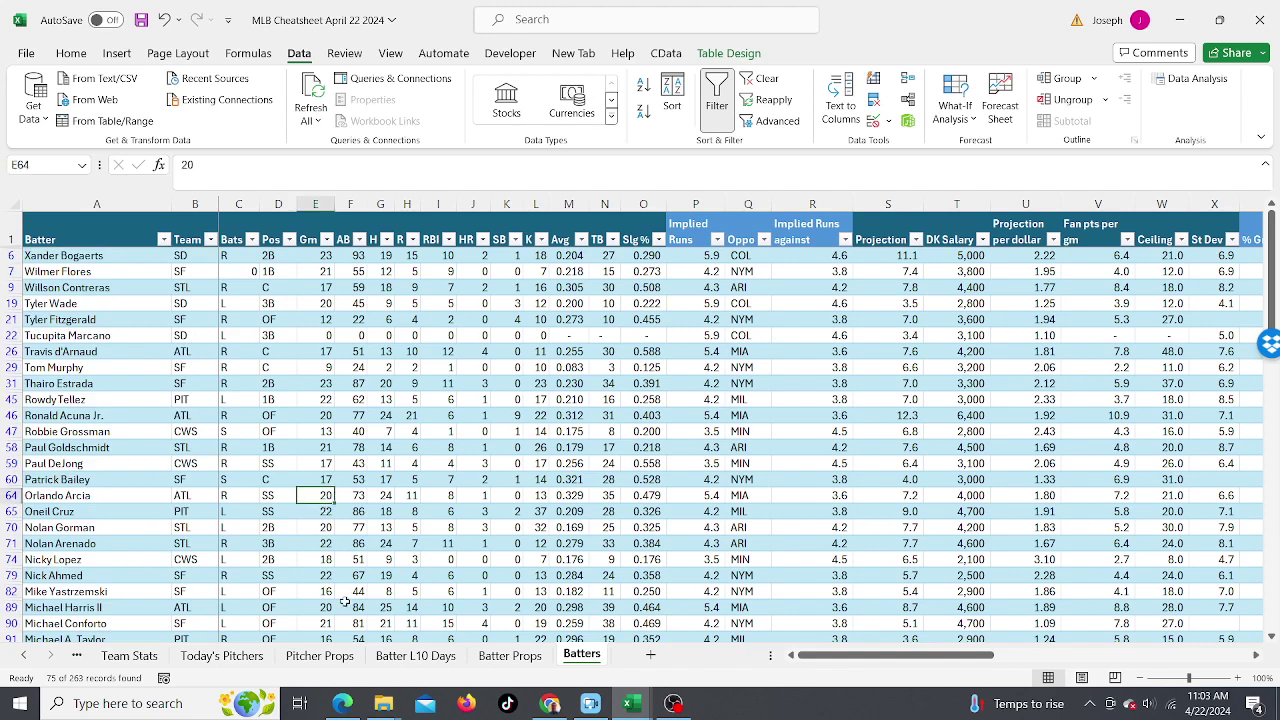
- On the Batter L10 Days sheet, filter the Team column to show only ATL, SD, SF and STL
left_click(416, 656)
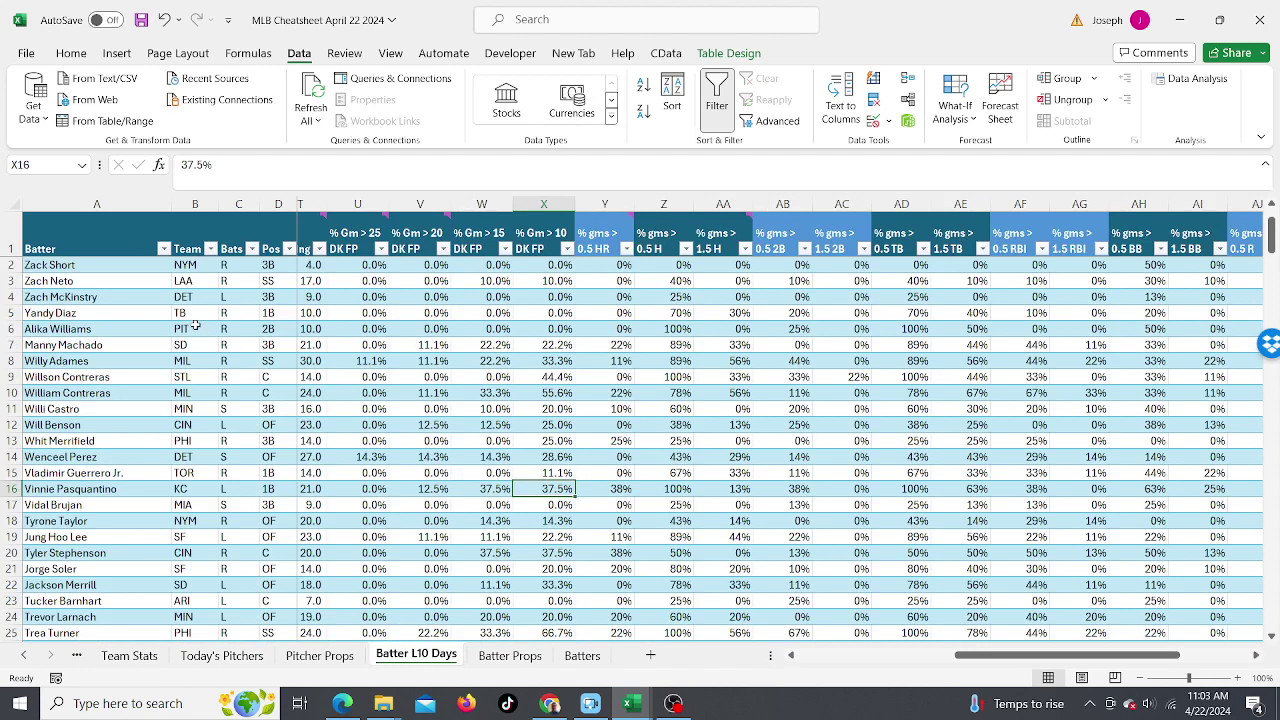
left_click(146, 268)
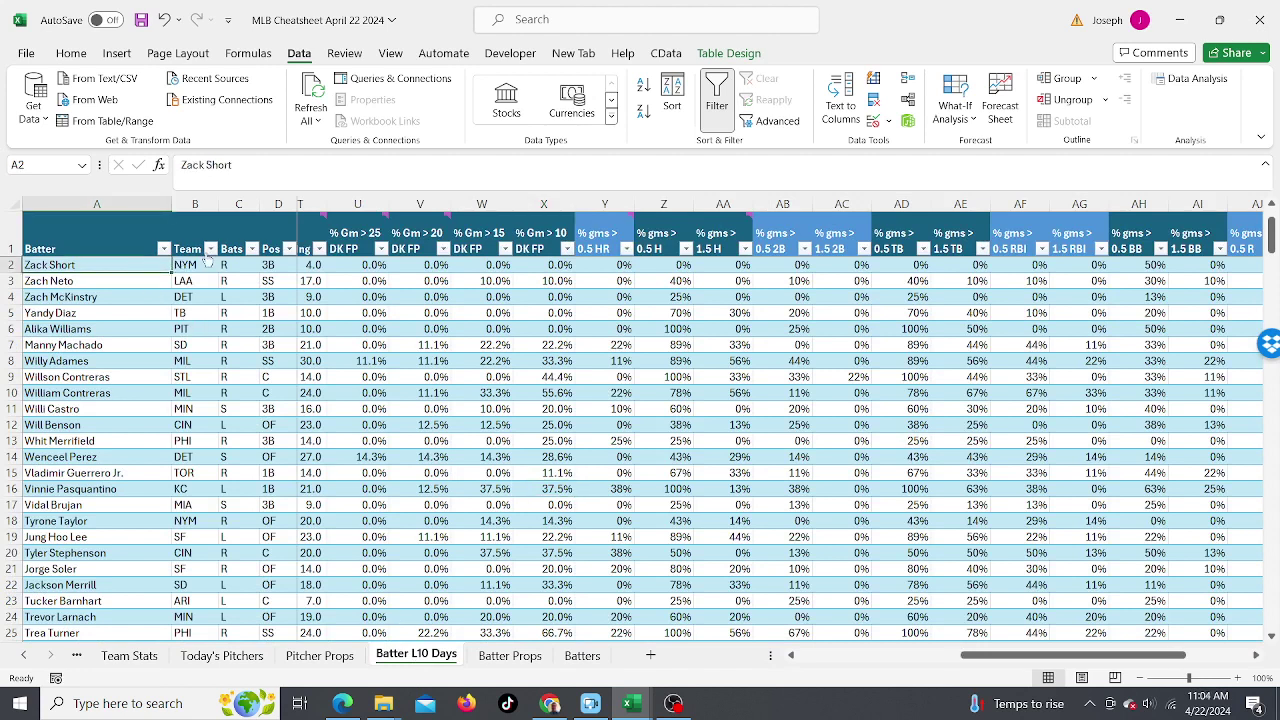
left_click(211, 249)
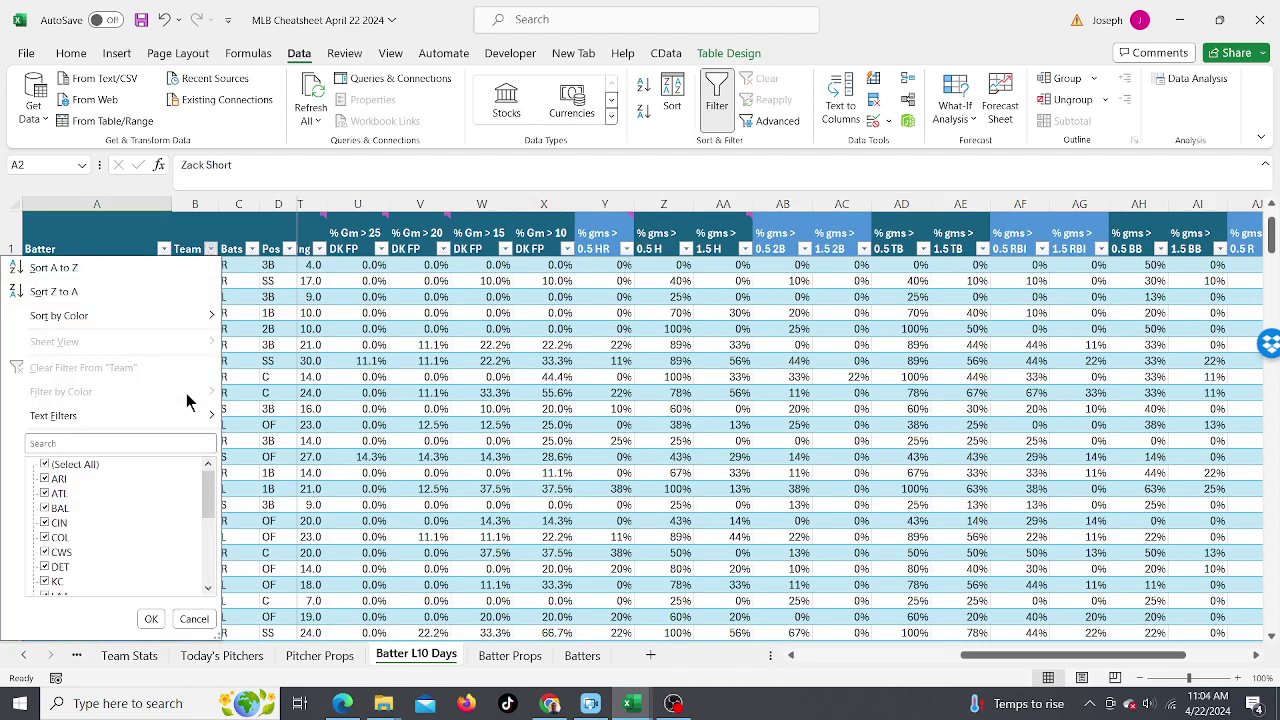
left_click(45, 464)
left_click(45, 492)
left_click_drag(207, 515, 206, 568)
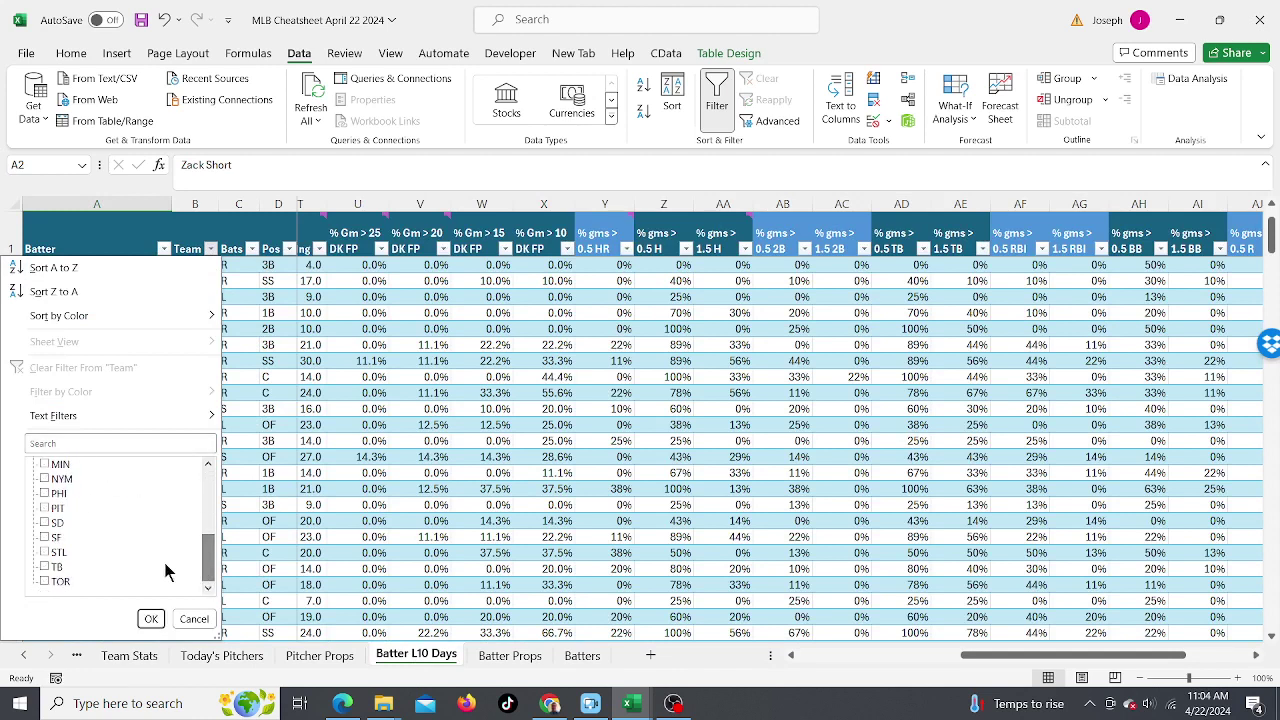
left_click(45, 524)
left_click(45, 537)
left_click(45, 552)
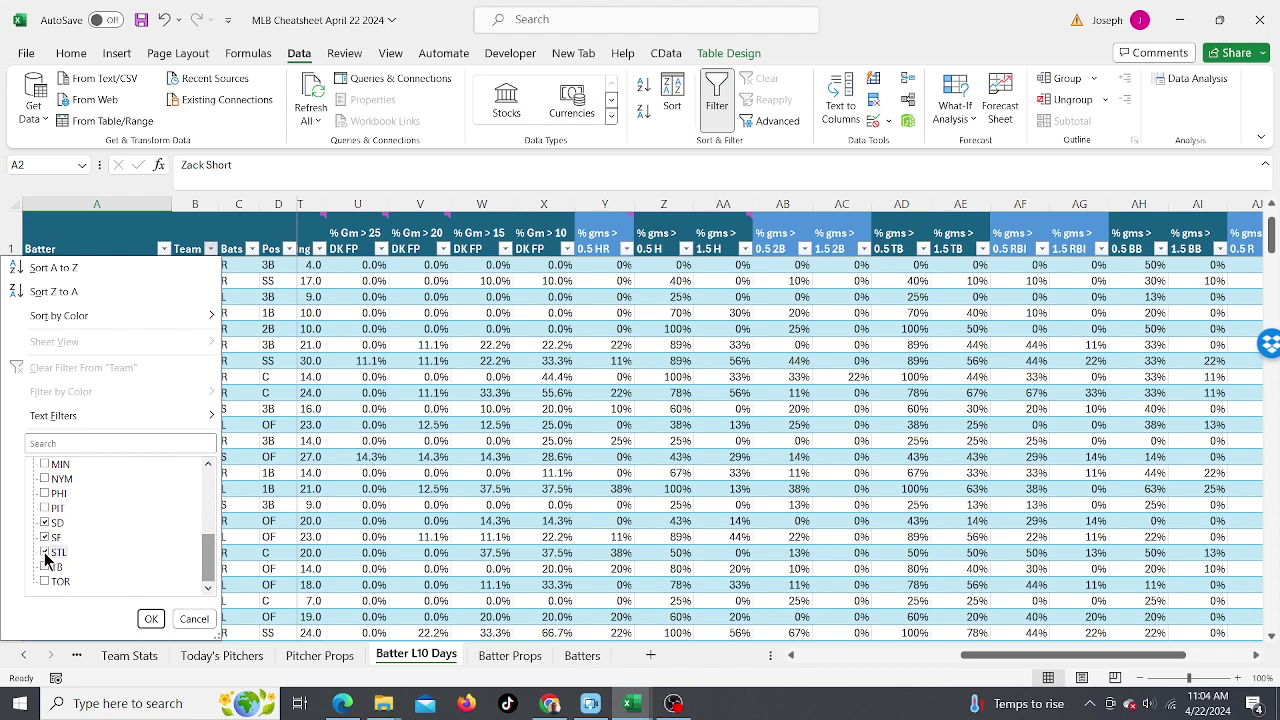
left_click(151, 619)
left_click(230, 361)
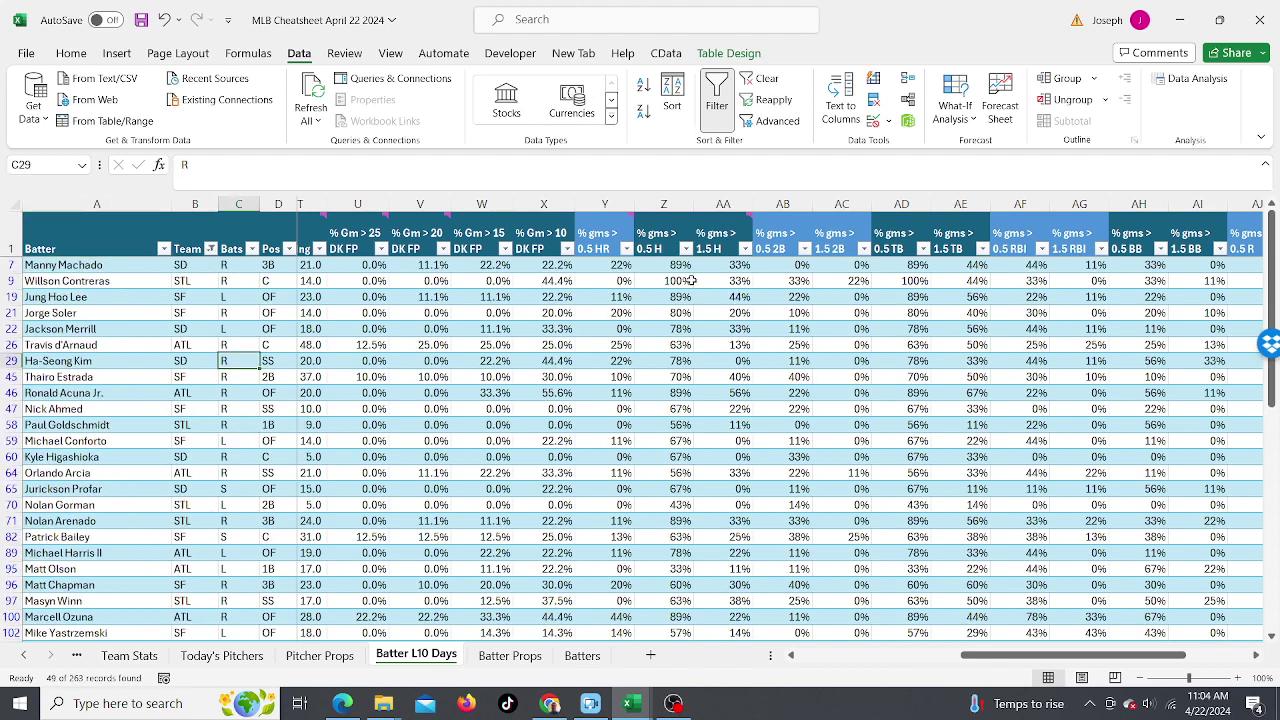
- Sort the filtered batters from largest to smallest by the % gms > 0.5 H column
left_click(658, 248)
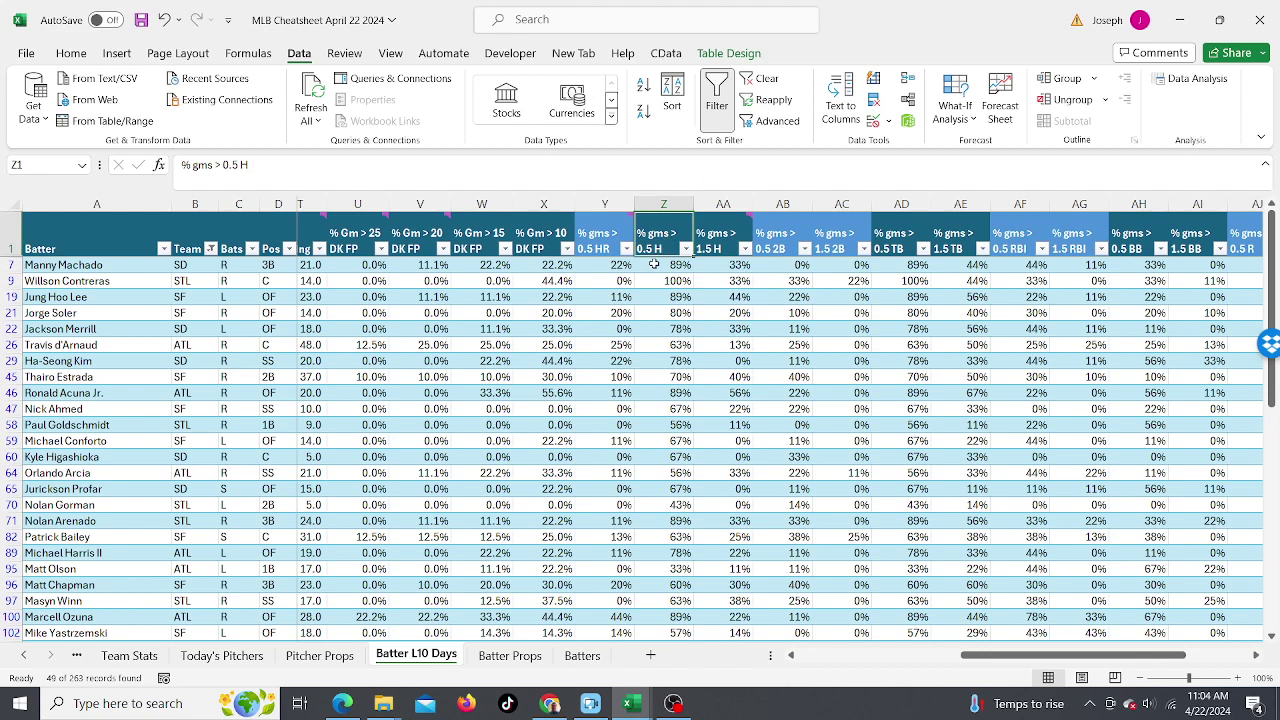
left_click(665, 265)
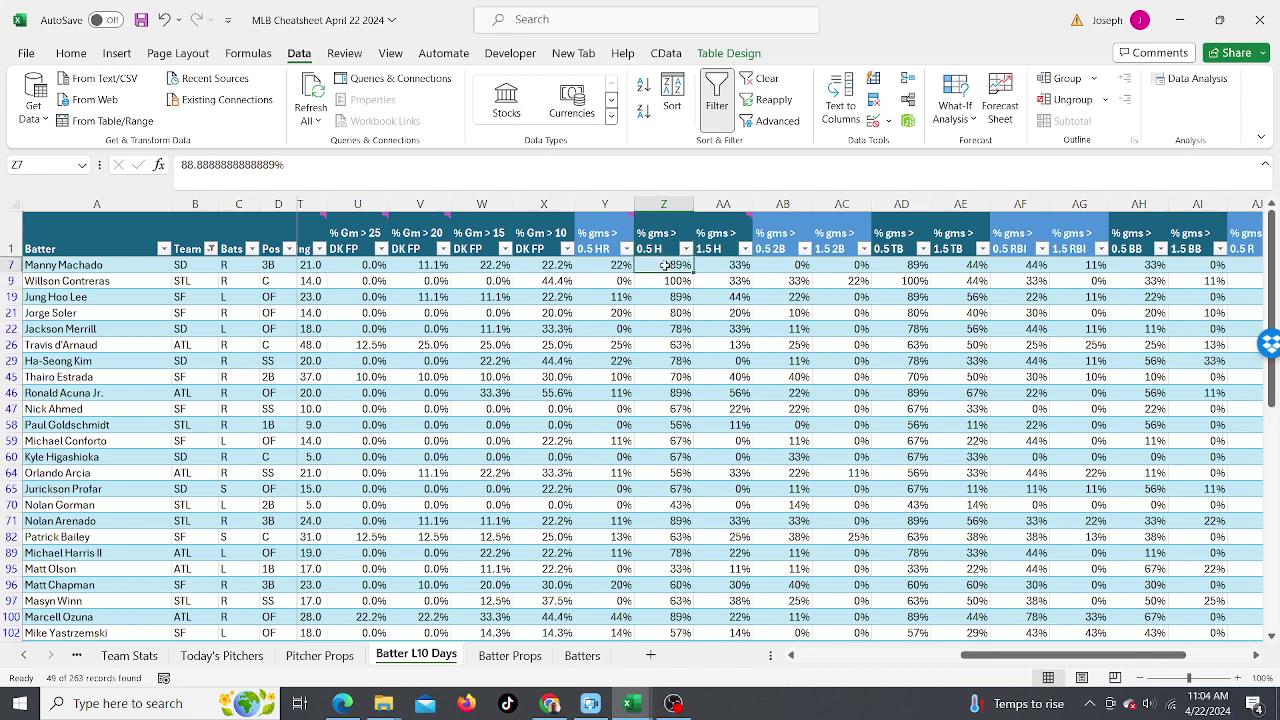
left_click(643, 112)
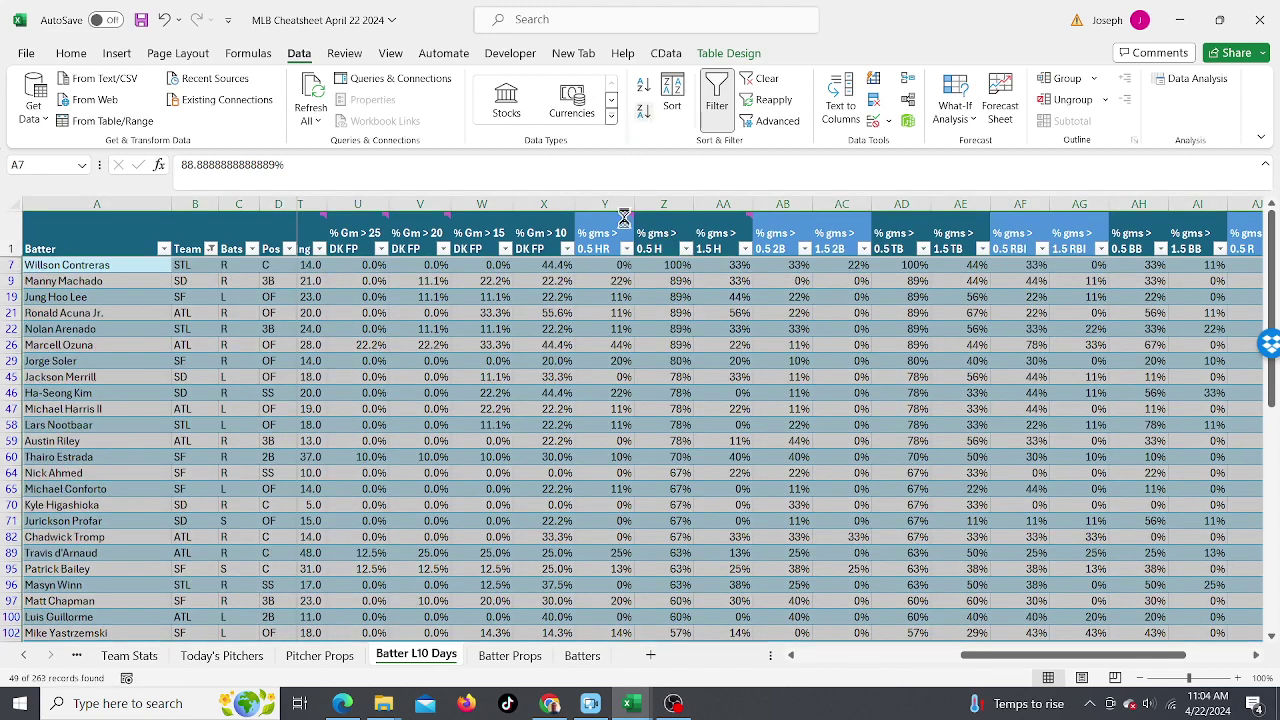
left_click(664, 330)
left_click(667, 286)
- Examine the top-ranked batters' recent stats, including strikeouts and total bases, and their percentage of games over 0.5 hits
left_click_drag(968, 655, 790, 670)
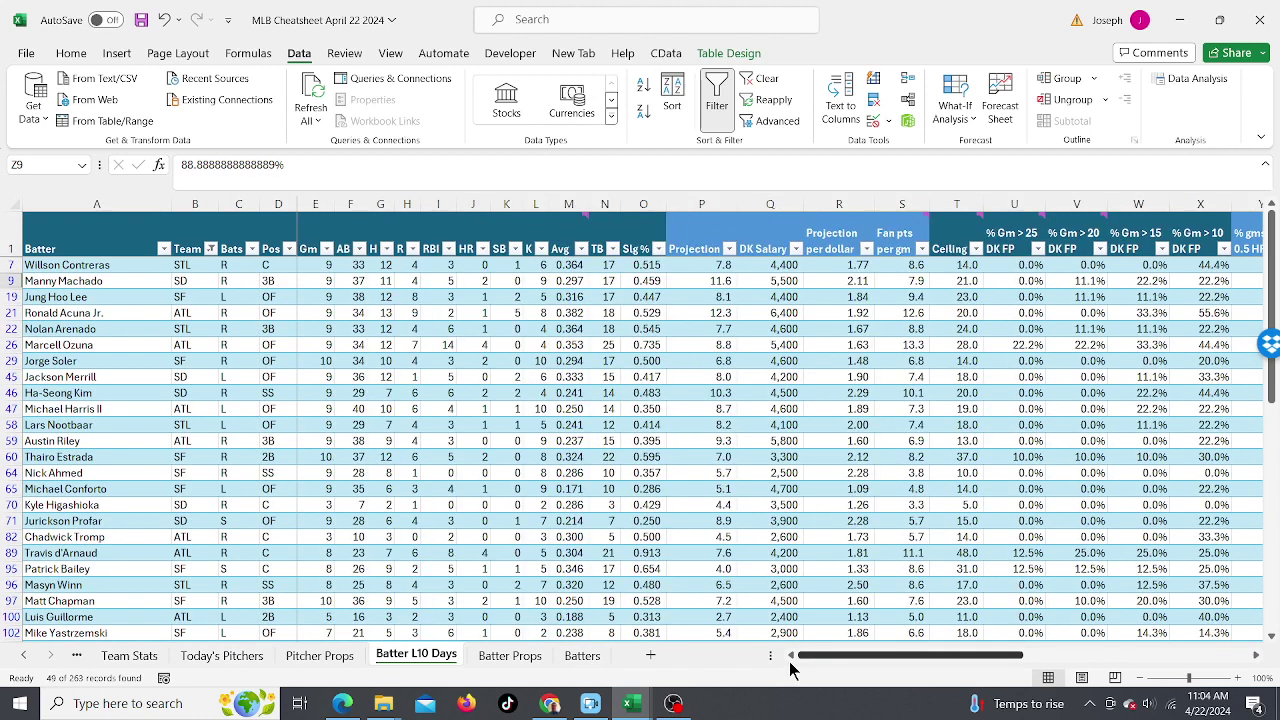
left_click(537, 279)
left_click(601, 278)
left_click_drag(900, 657, 1048, 656)
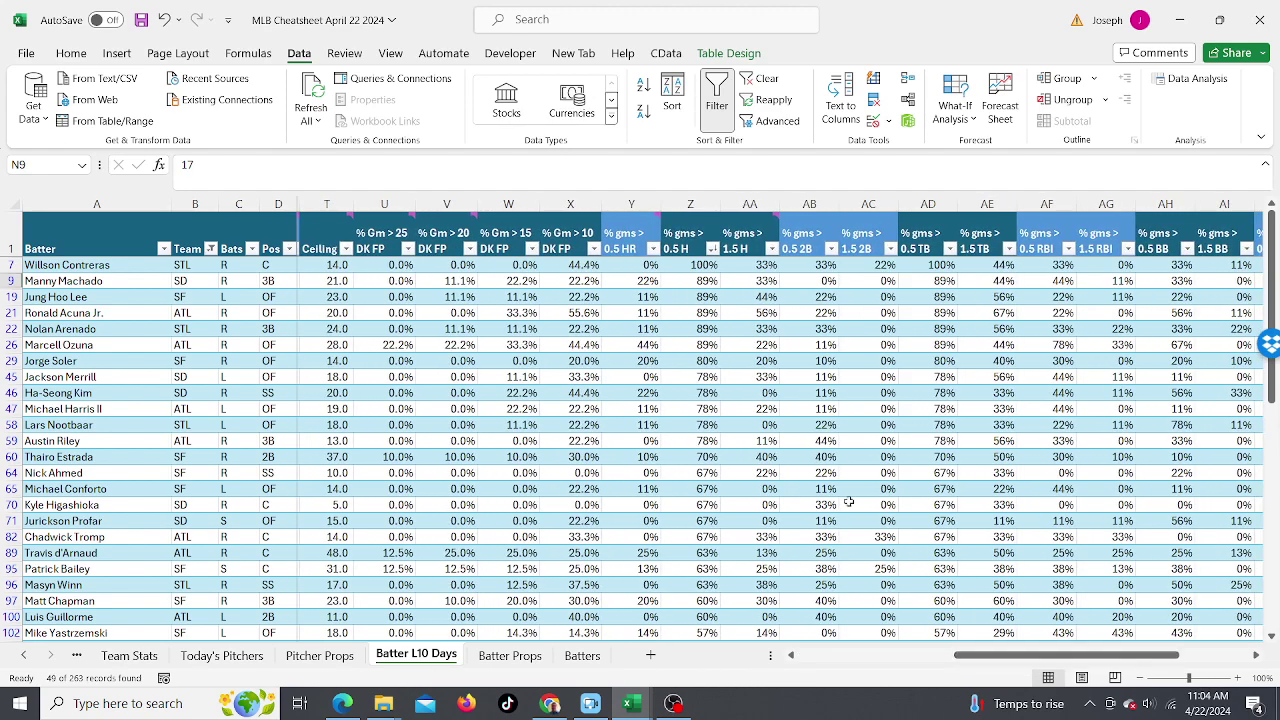
left_click(700, 264)
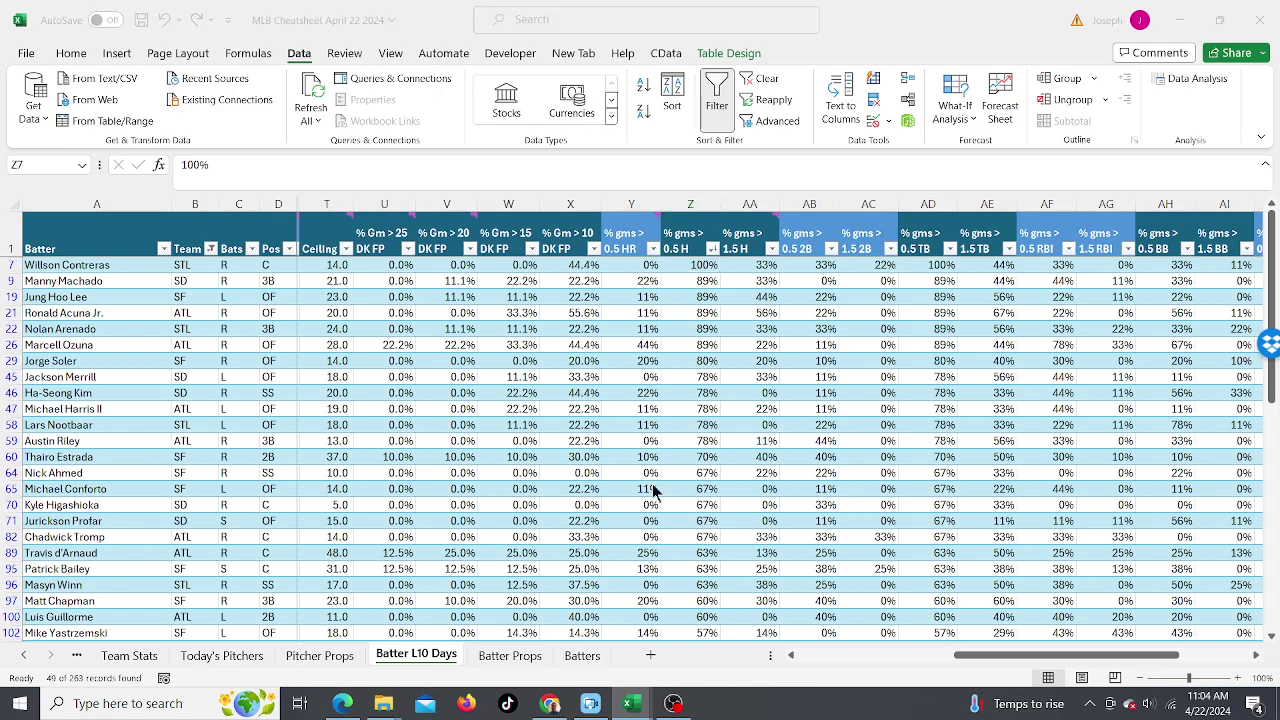
- Switch to DraftKings Sportsbook and add Willson Contreras over 0.5 hits from ARI Diamondbacks at STL Cardinals to the bet slip
key("alt+Tab")
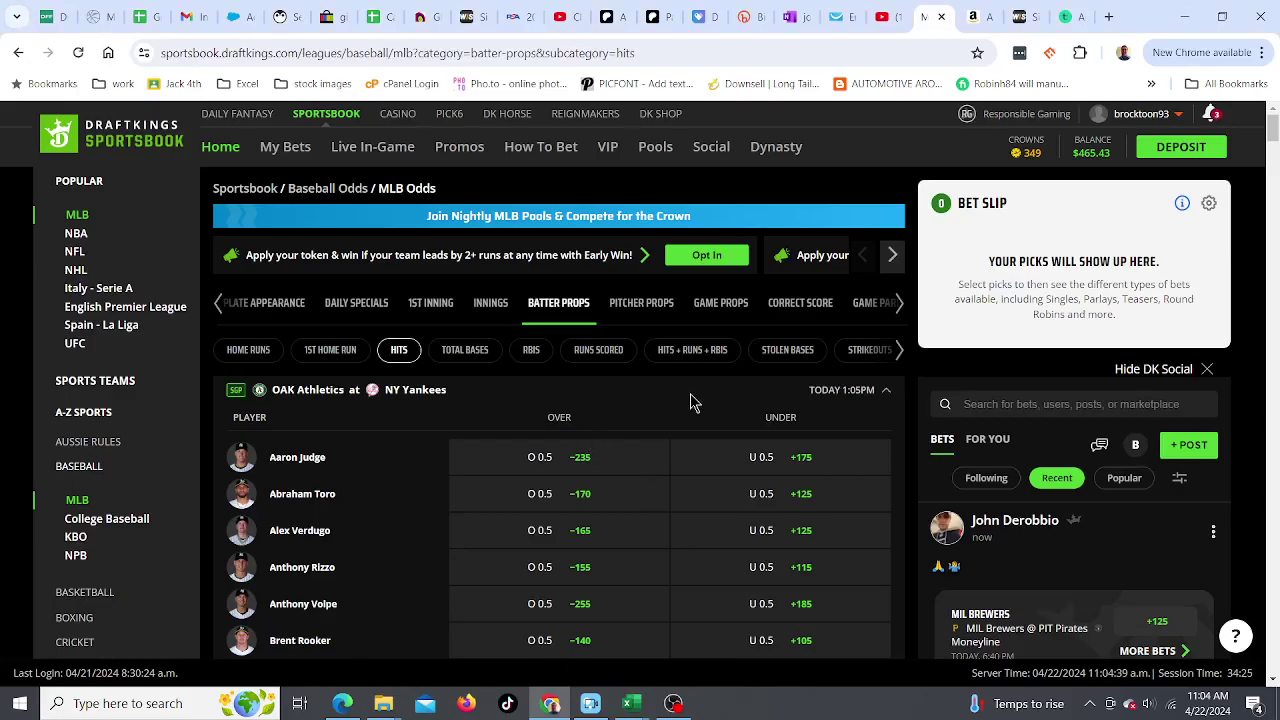
key("alt+Tab")
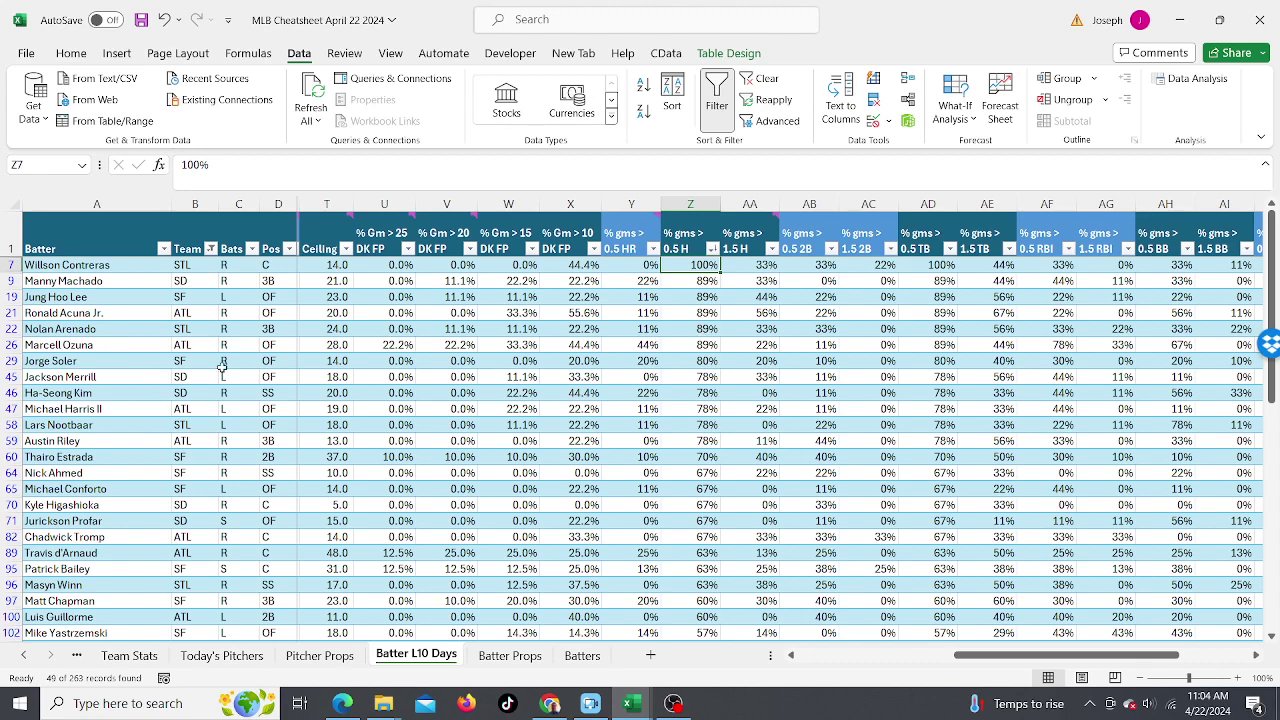
key("alt+Tab")
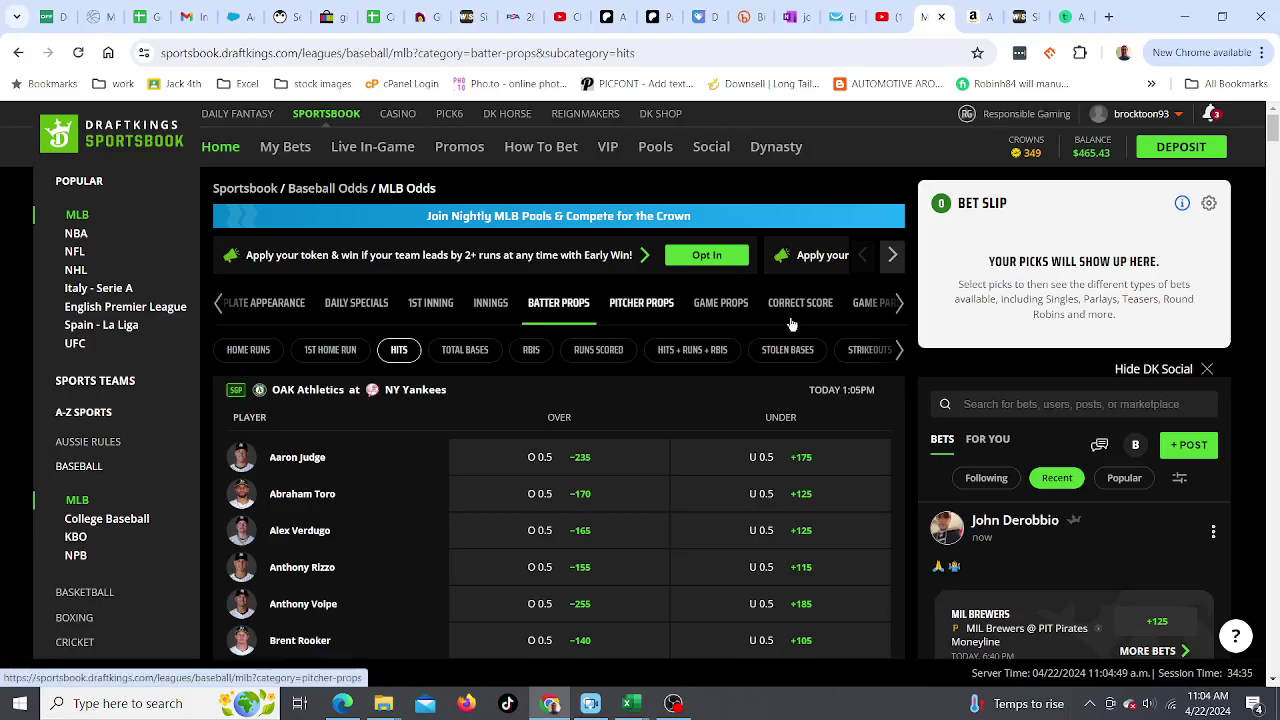
left_click_drag(1276, 138, 1276, 377)
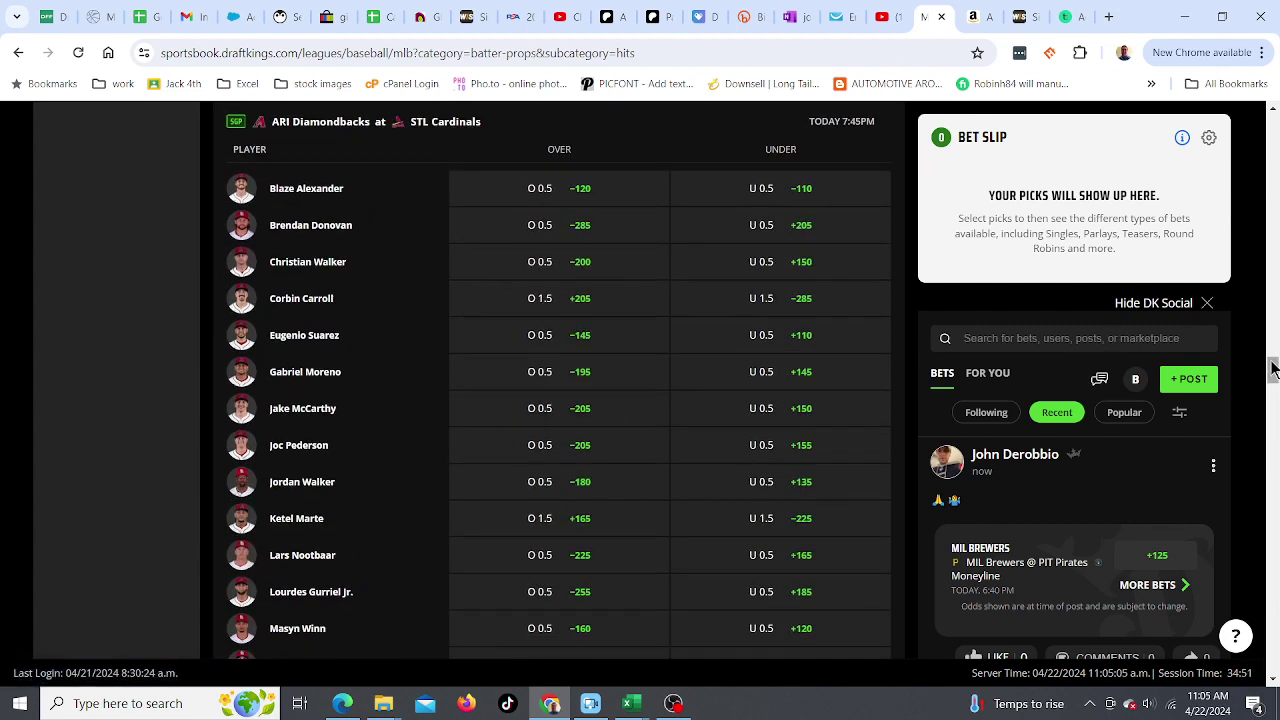
scroll(1272, 370, "down", 2)
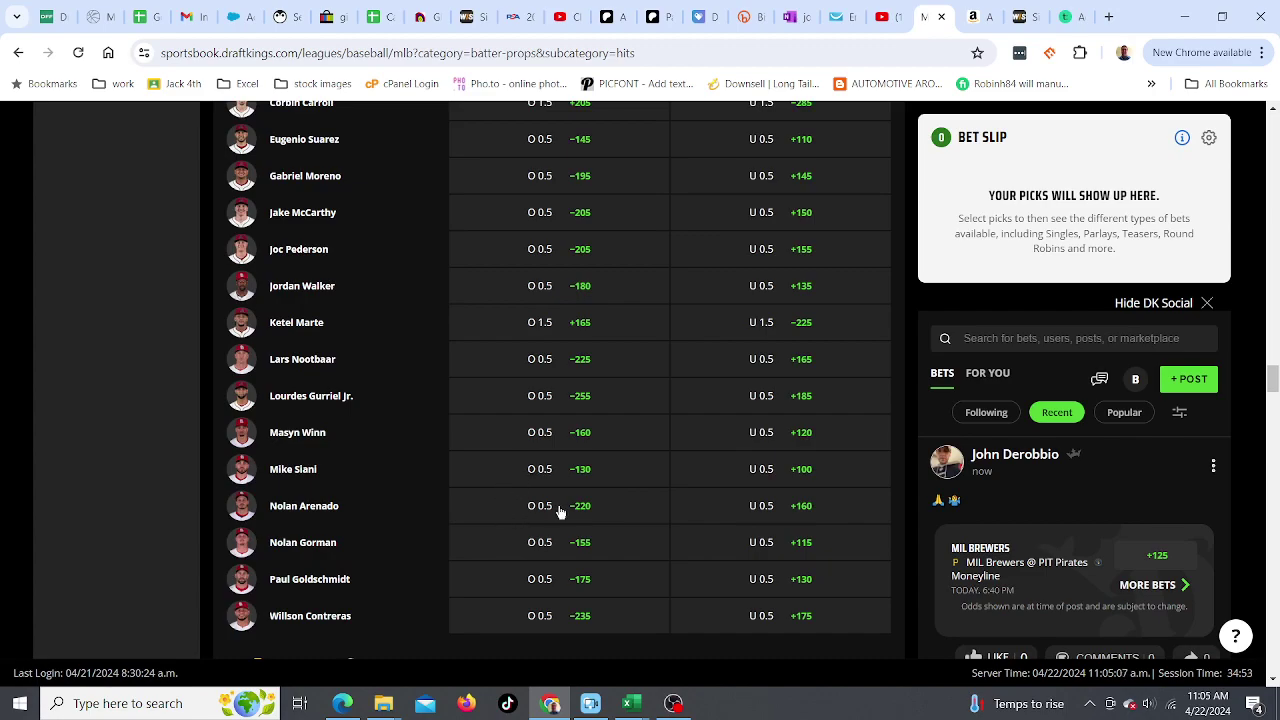
key("alt+Tab")
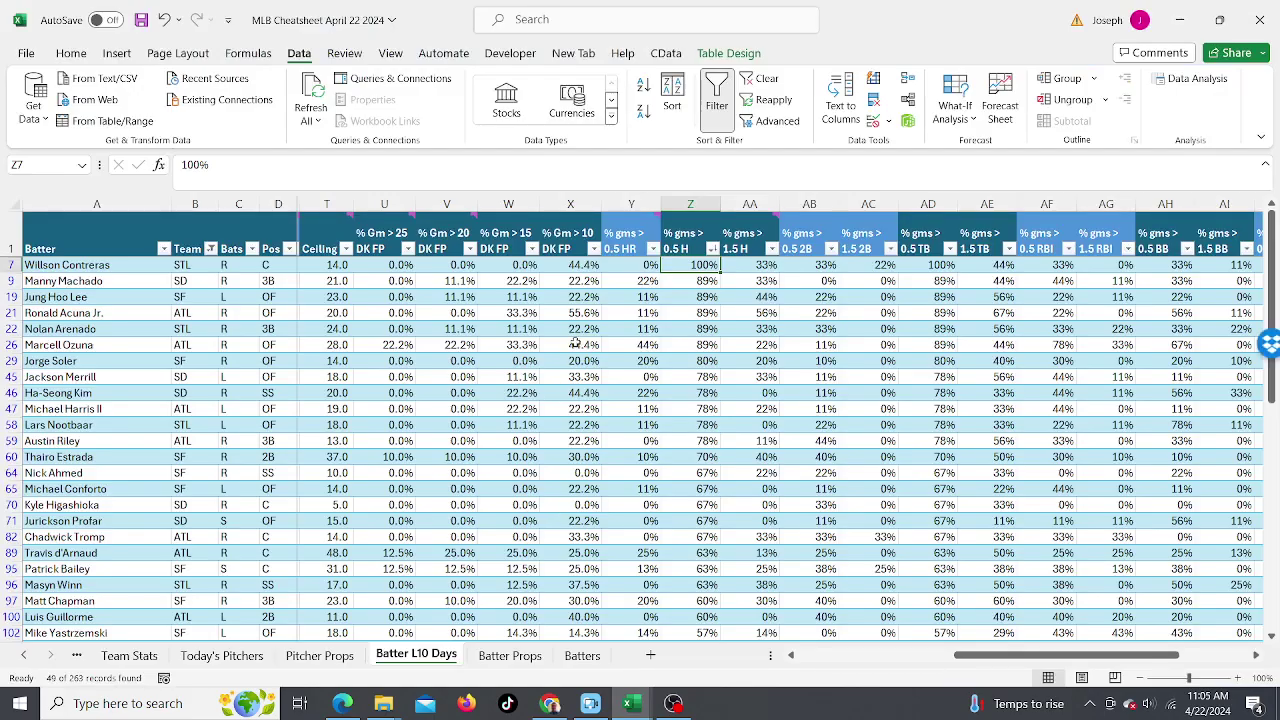
key("alt+Tab")
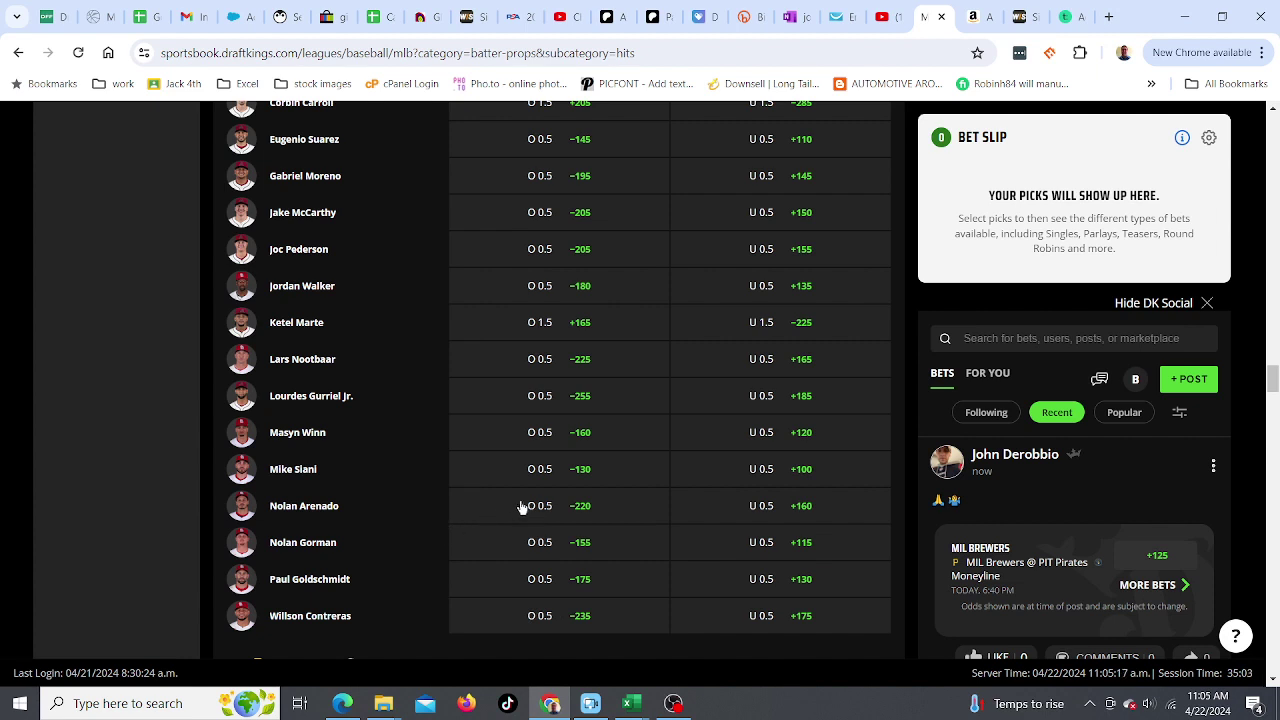
left_click(520, 618)
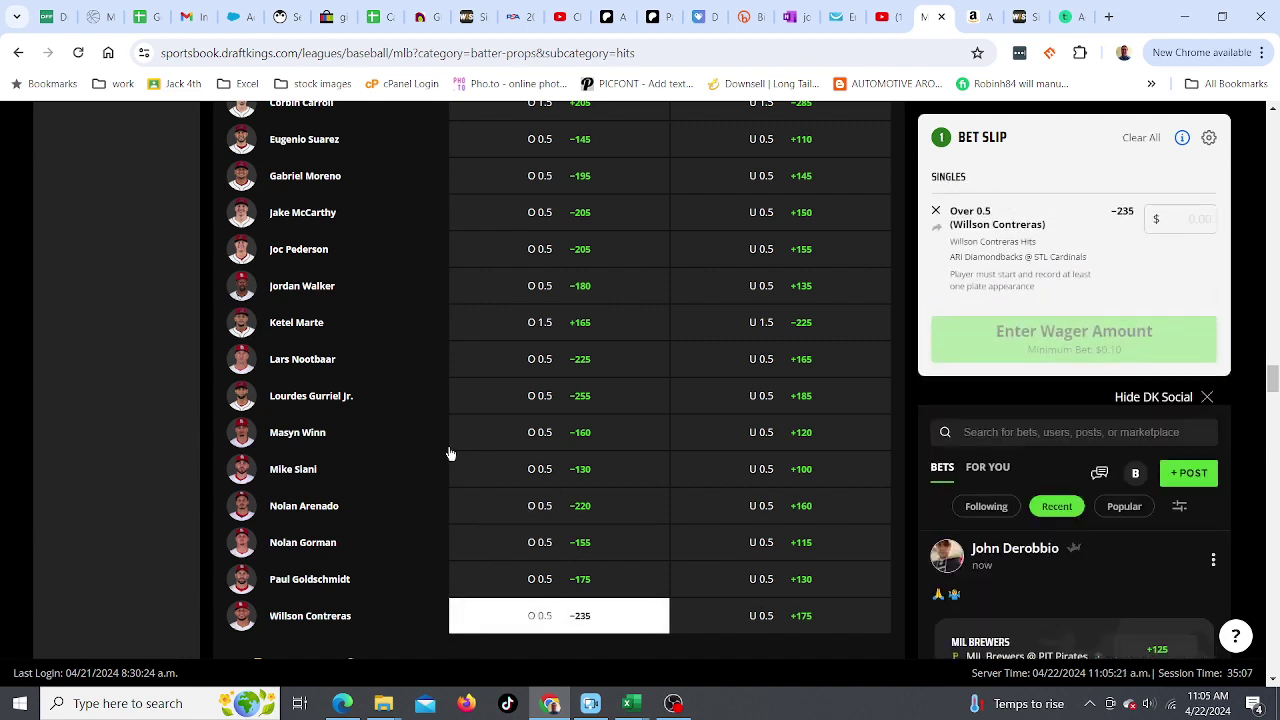
- Compare the top-ranked batters on the Batter L10 Days sheet with the DraftKings hits odds for the other games
key("alt+Tab")
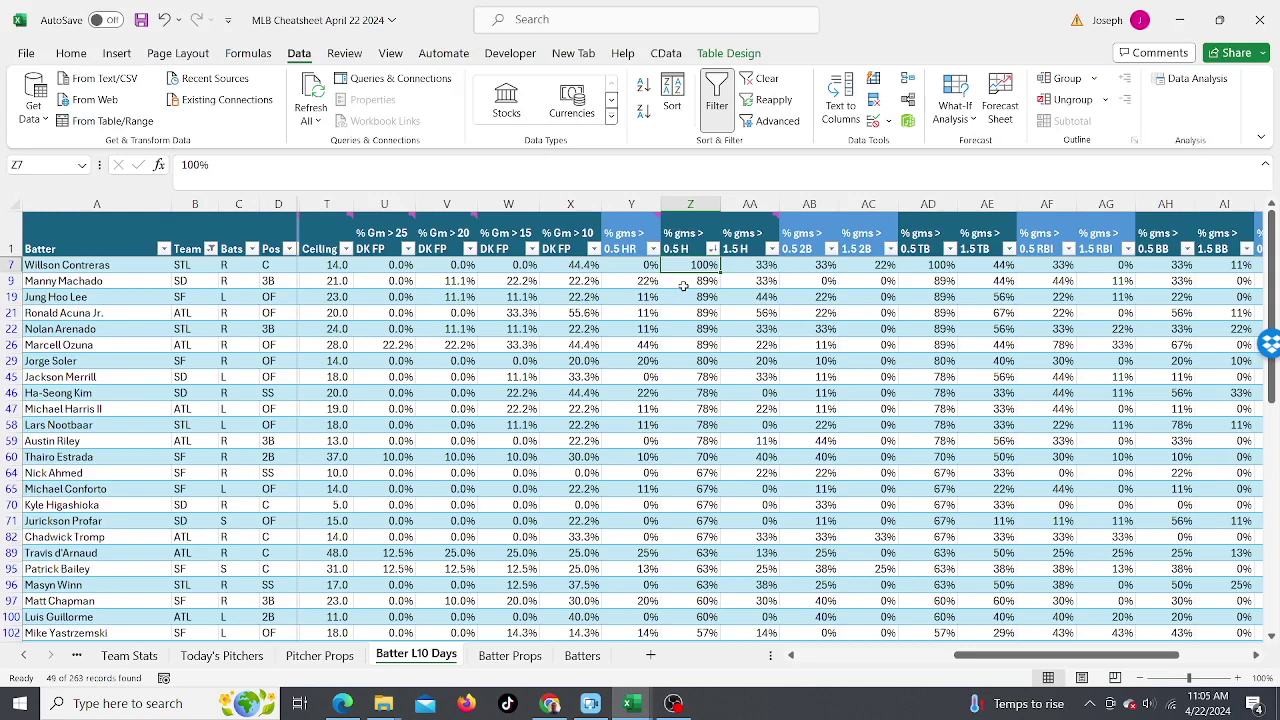
key("alt+Tab")
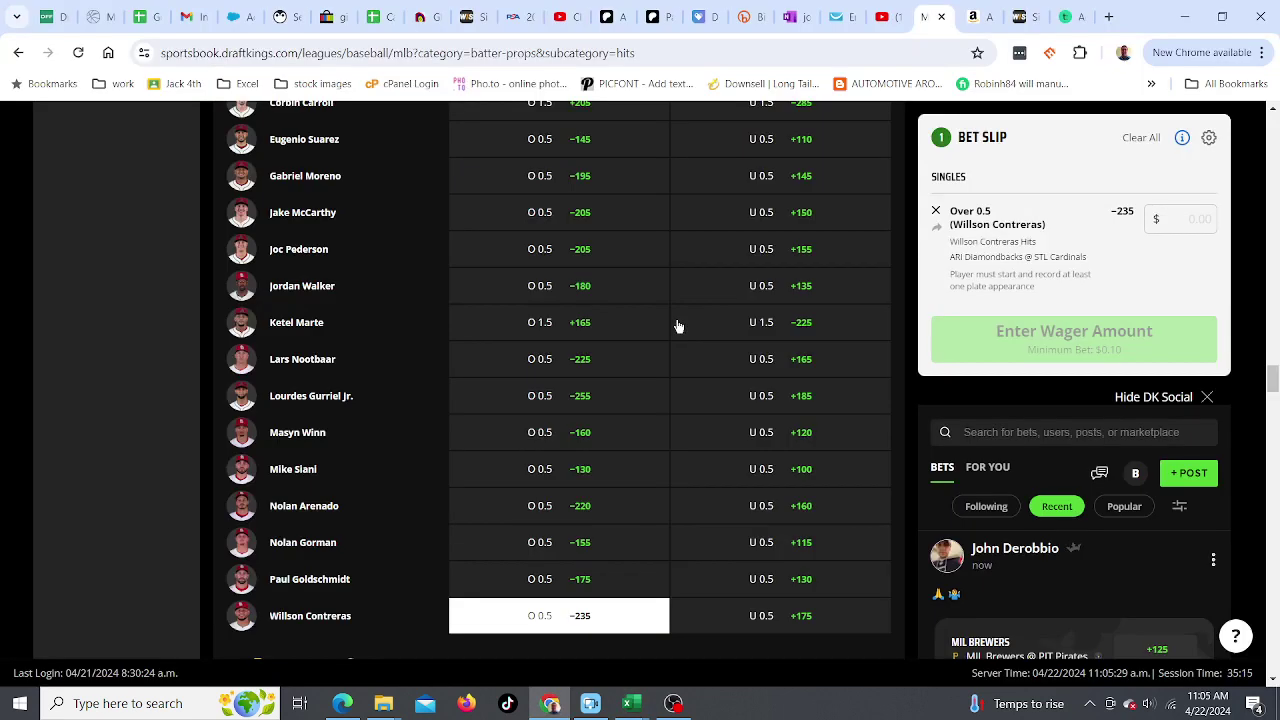
left_click(1274, 365)
left_click_drag(1274, 365, 1275, 219)
left_click_drag(1275, 243, 1276, 286)
key("alt+Tab")
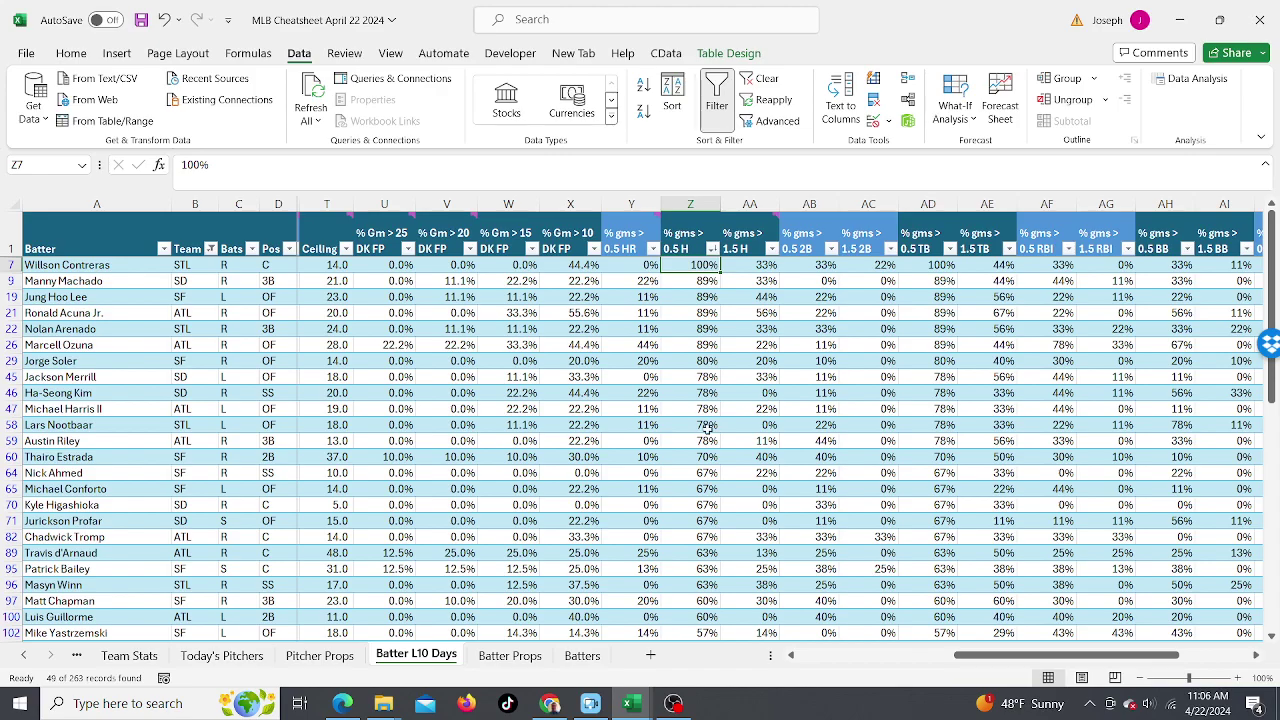
key("alt+Tab")
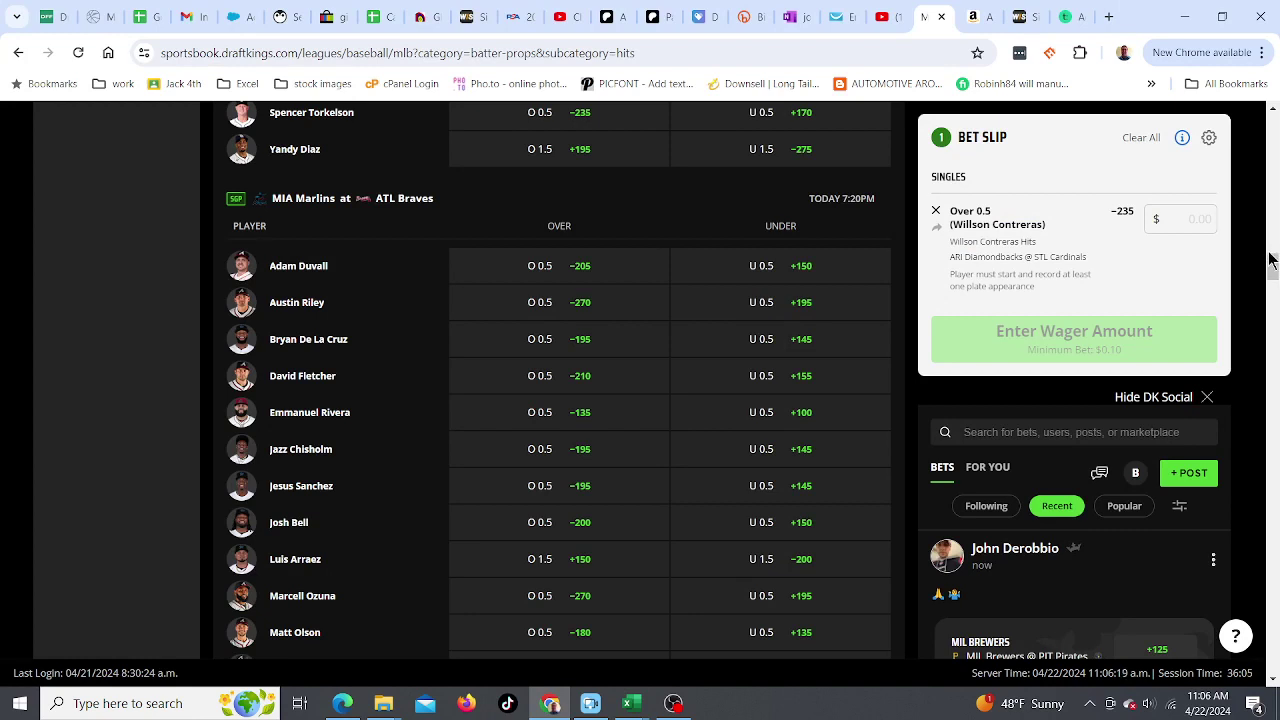
scroll(1271, 259, "up", 5)
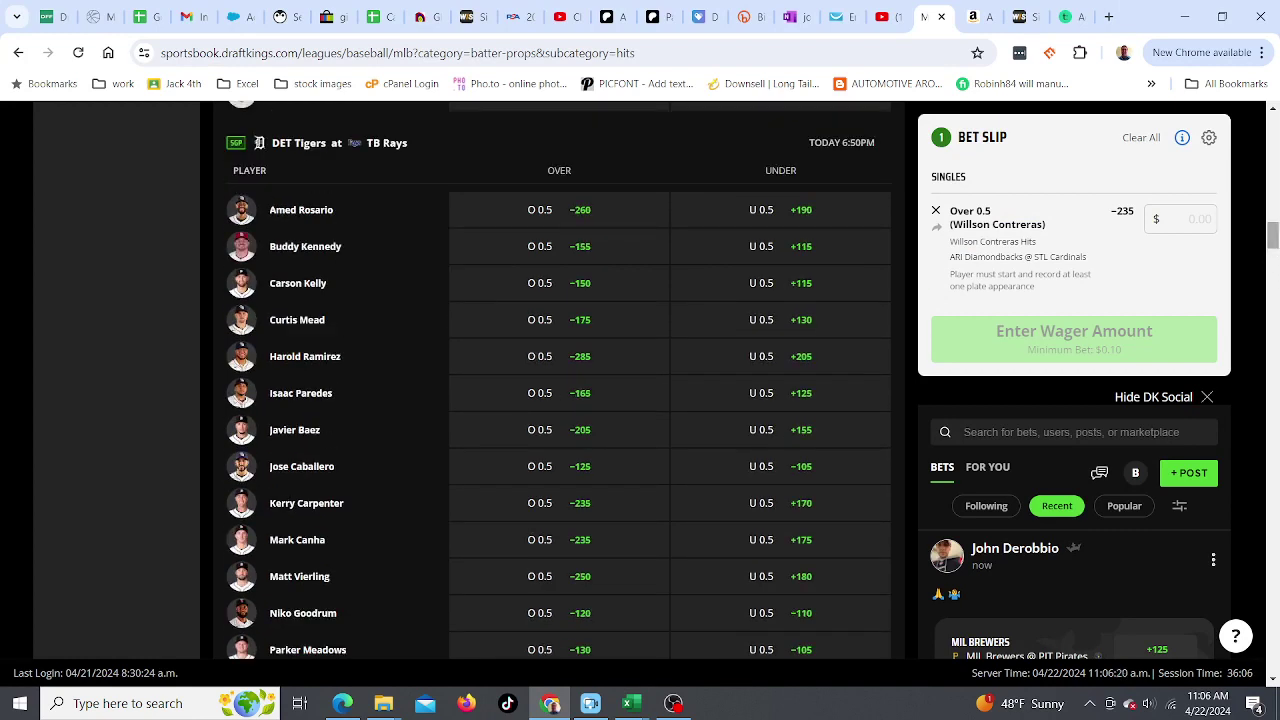
scroll(1268, 212, "up", 6)
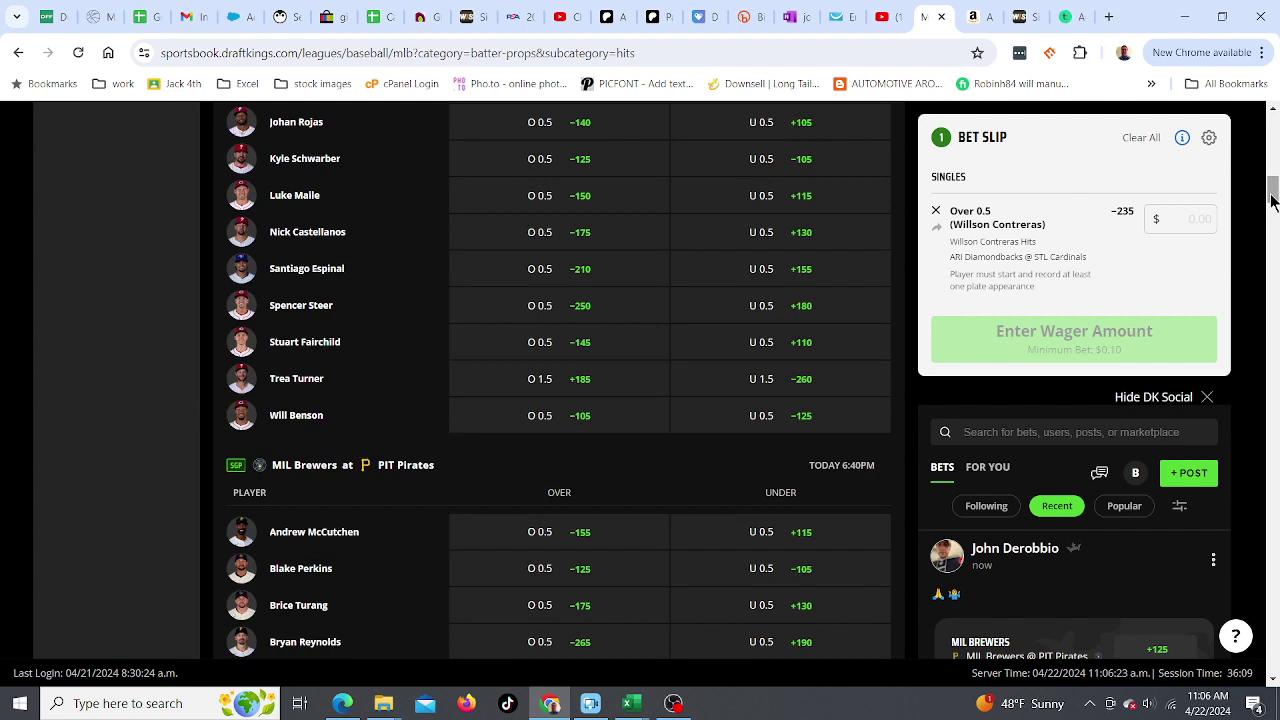
left_click_drag(1276, 194, 1274, 278)
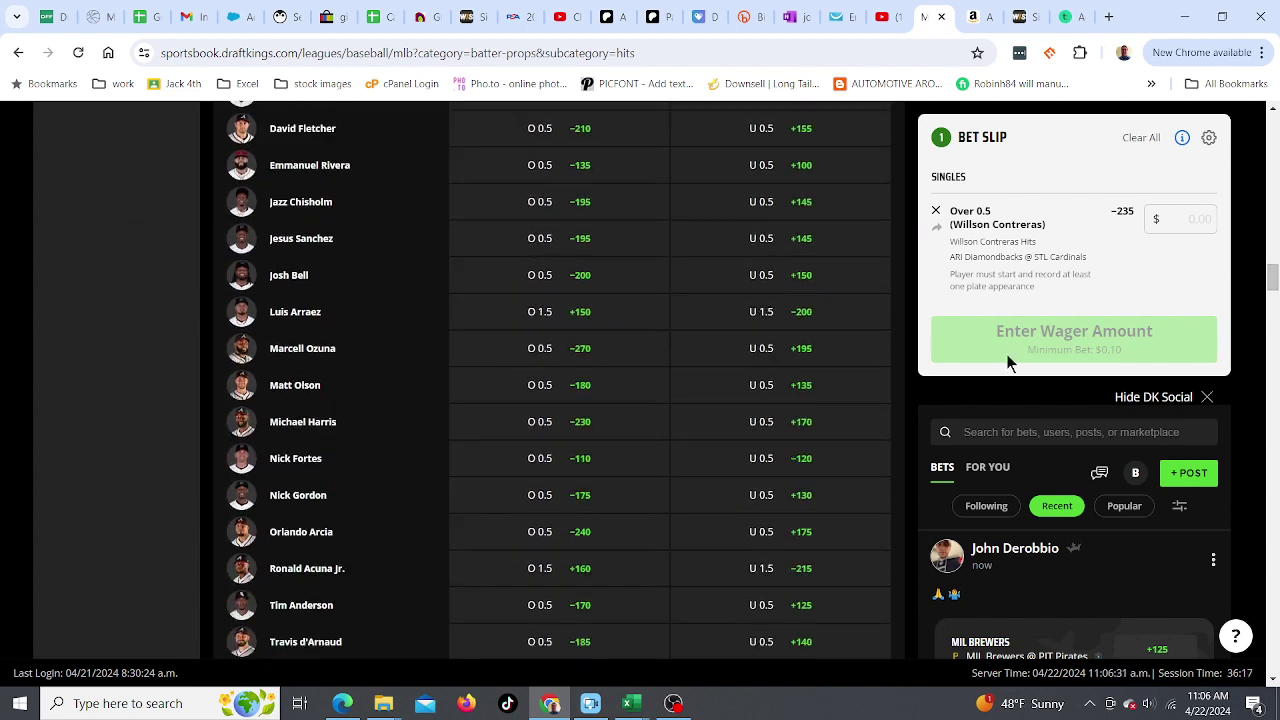
- Recheck the cheatsheet's ATL batters and add Michael Harris over 0.5 hits from MIA Marlins at ATL Braves to the DraftKings bet slip
key("alt+Tab")
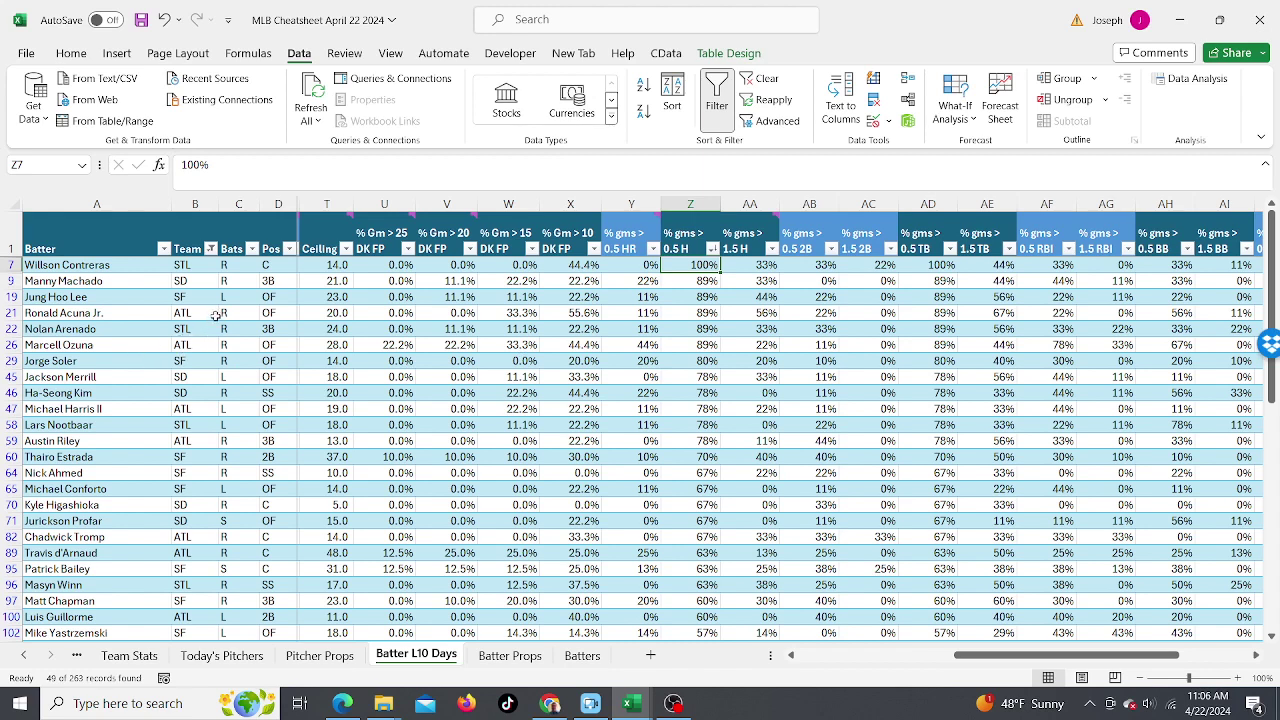
key("alt+Tab")
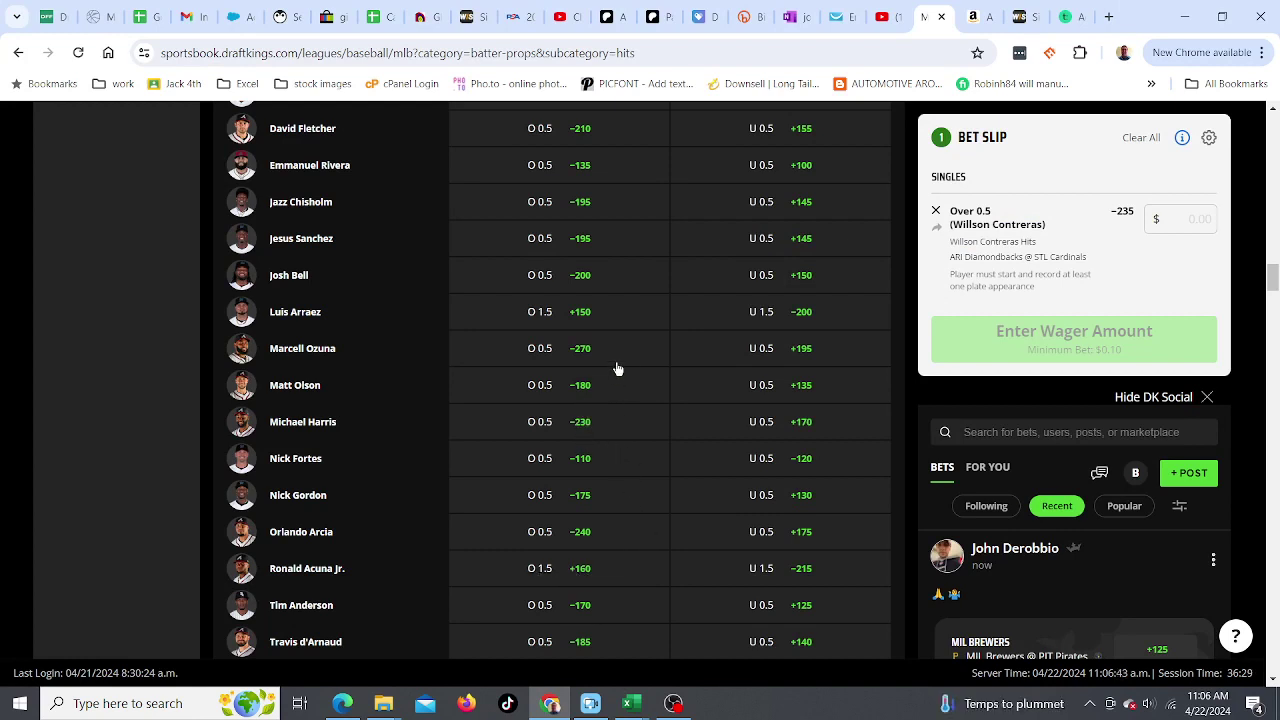
left_click(583, 427)
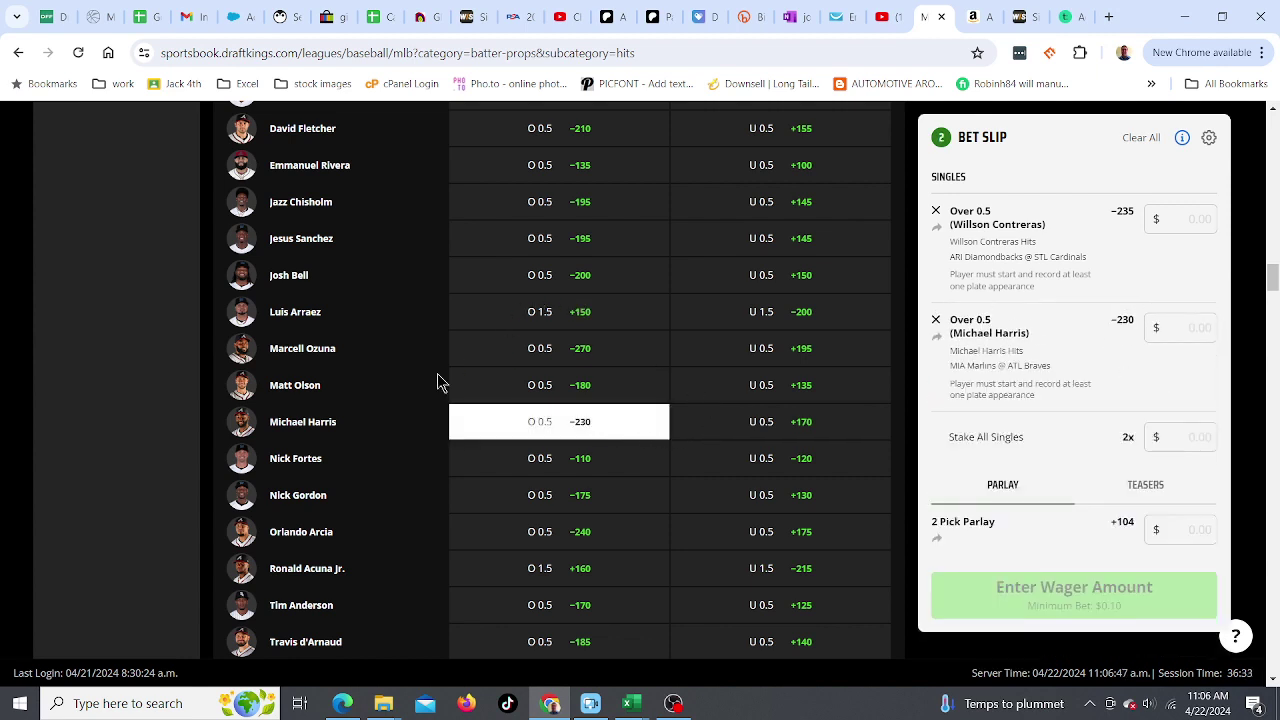
- Check the SF batters in the cheatsheet against the hits odds for their game on DraftKings
key("alt+Tab")
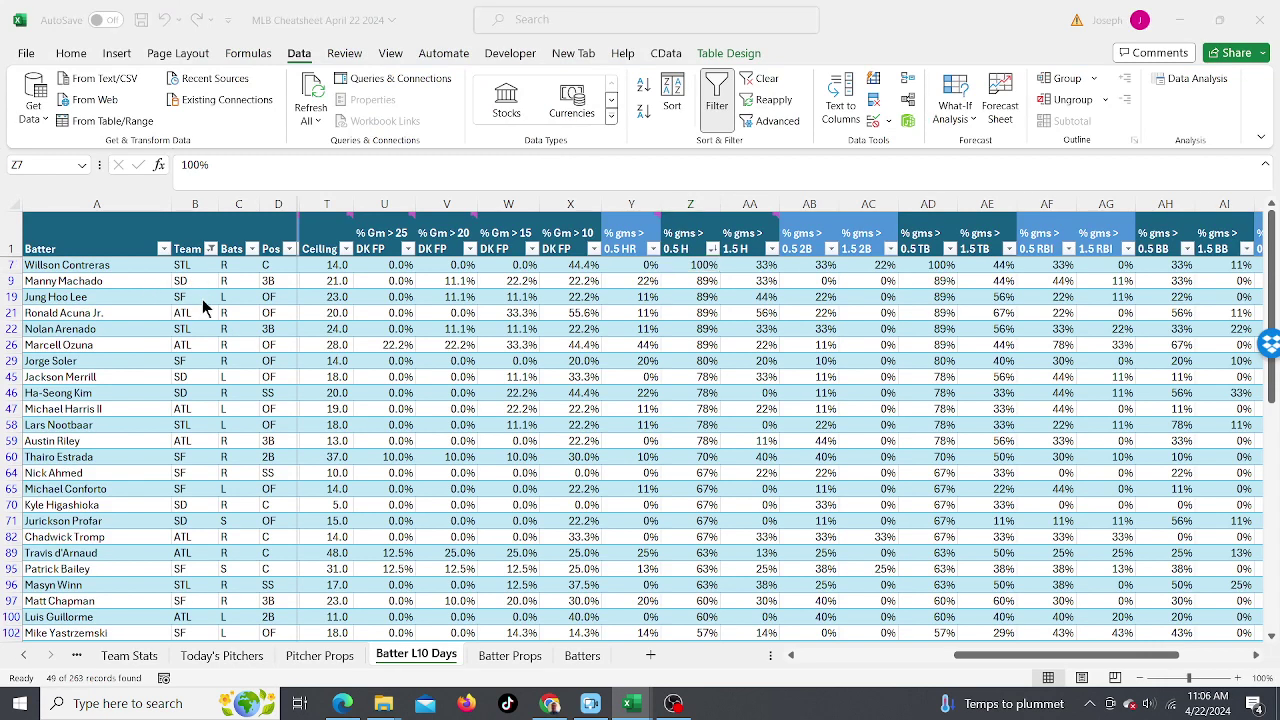
key("alt+Tab")
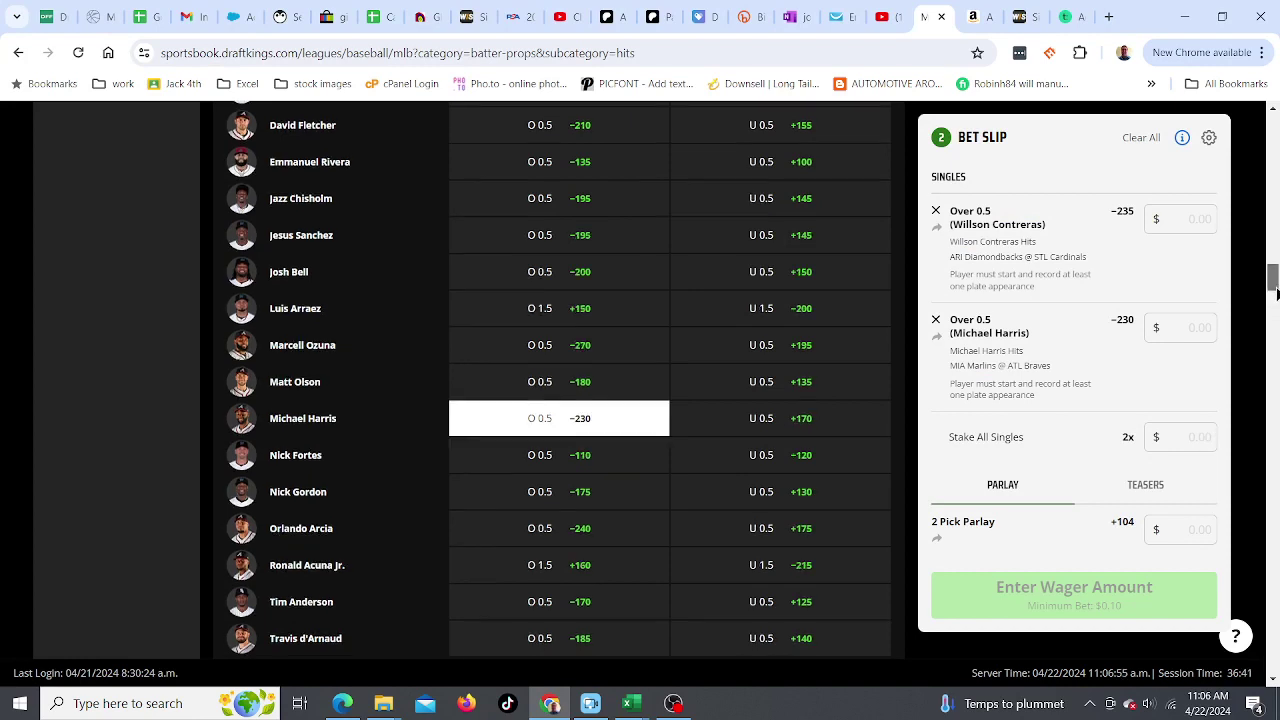
left_click(1270, 302)
left_click_drag(1276, 306, 1278, 477)
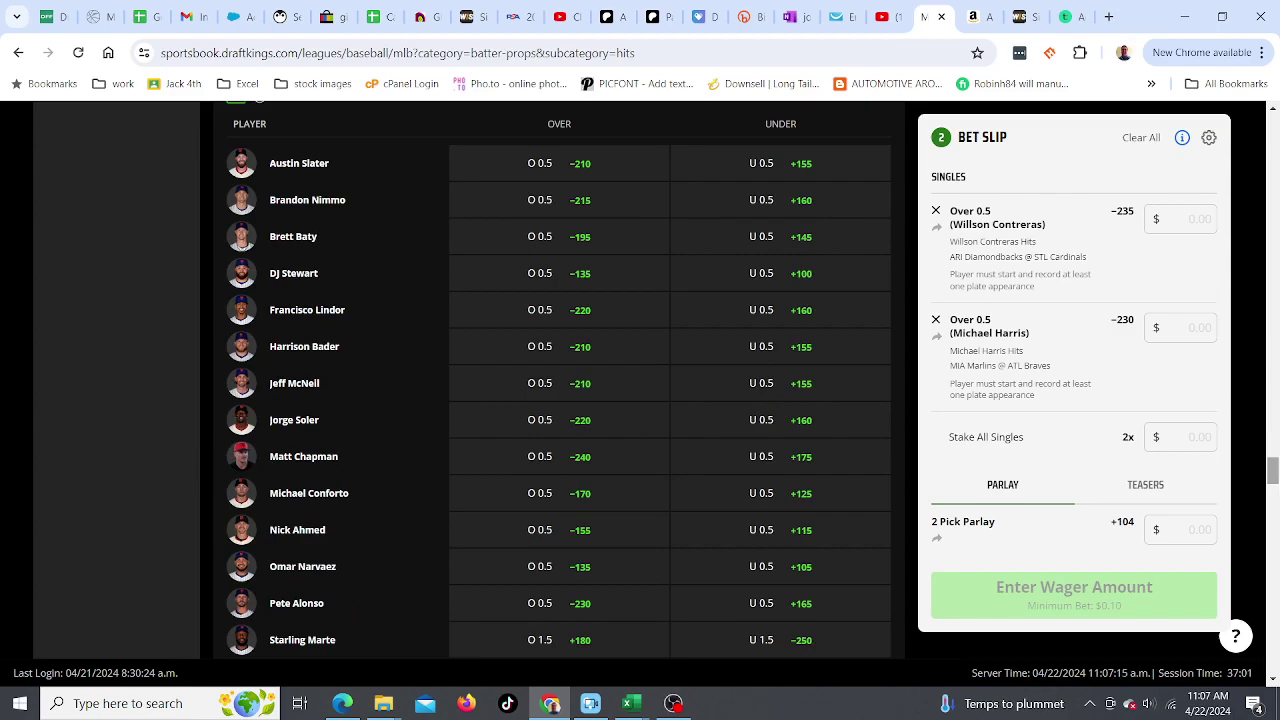
key("alt+Tab")
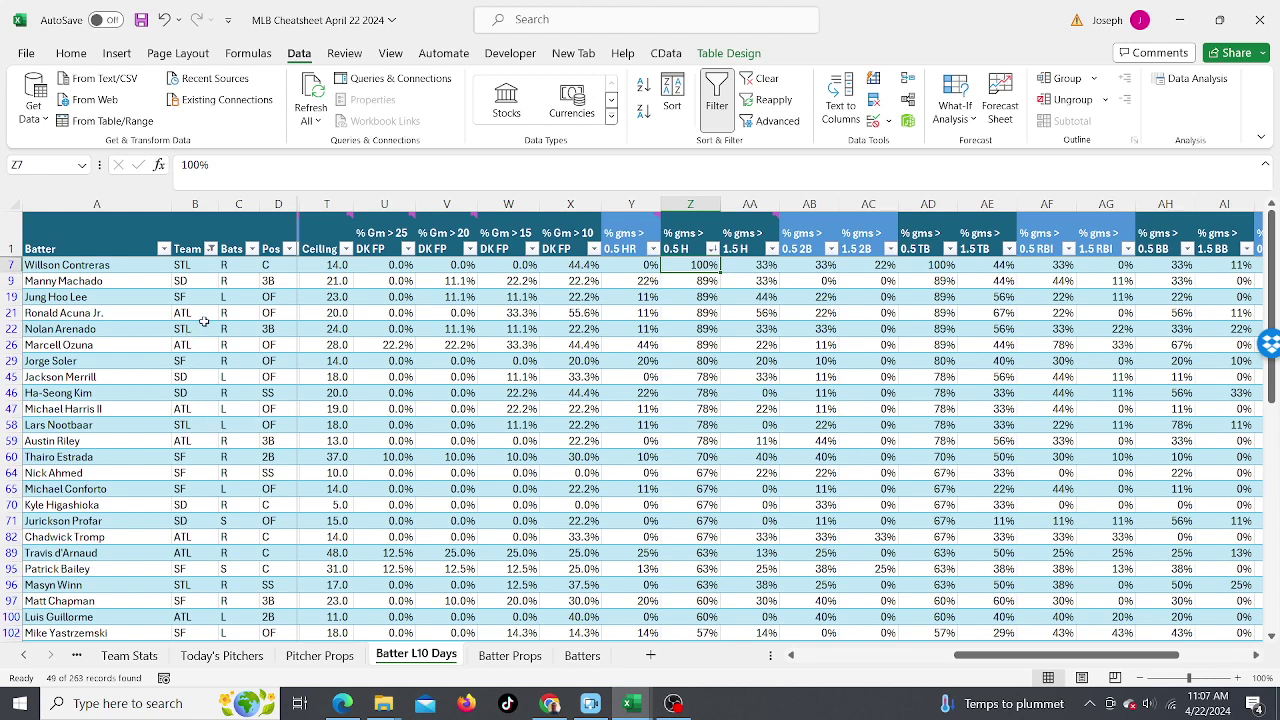
key("alt+Tab")
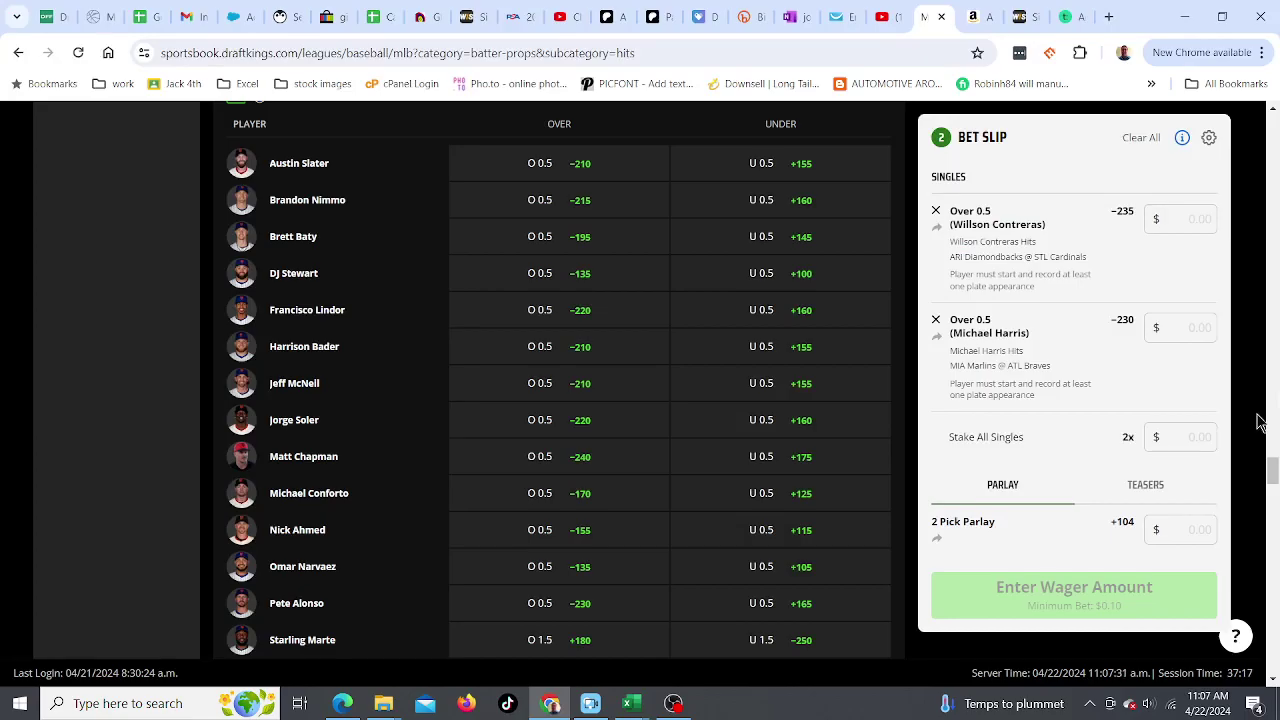
- Try adding Nolan Arenado over 0.5 hits to the parlay, and remove that pick from the bet slip
left_click_drag(1273, 470, 1273, 378)
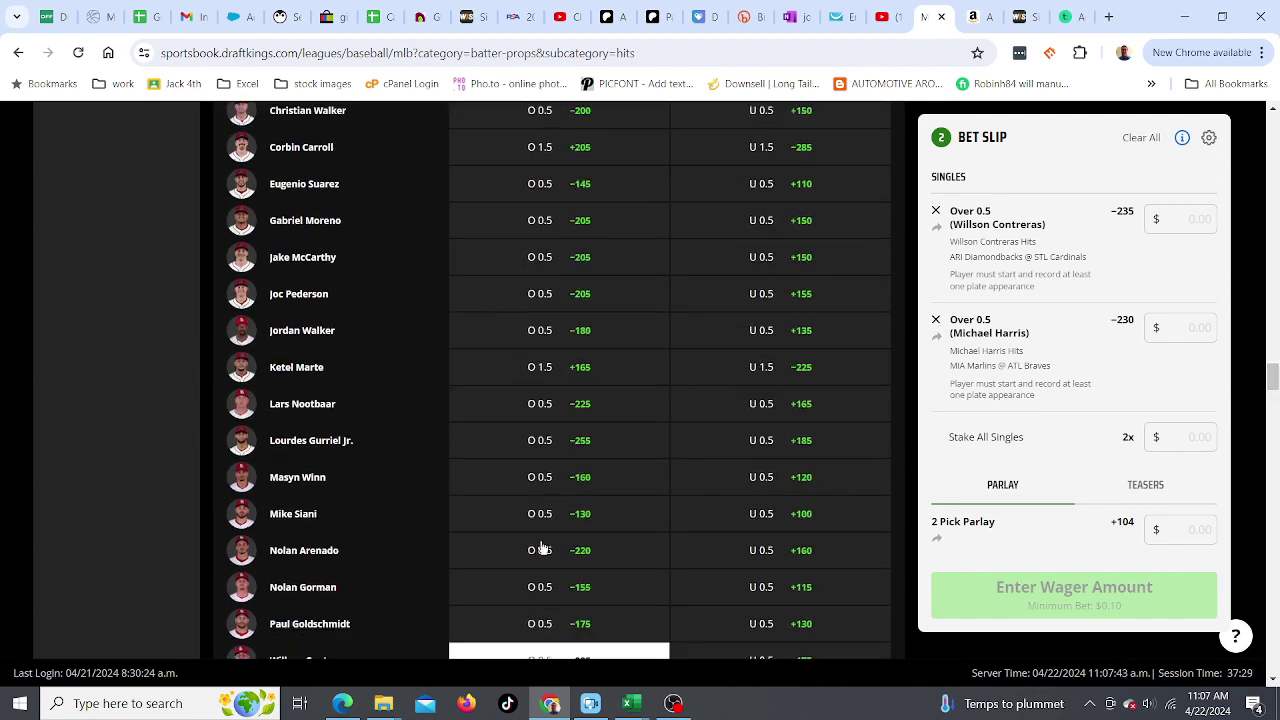
left_click(593, 555)
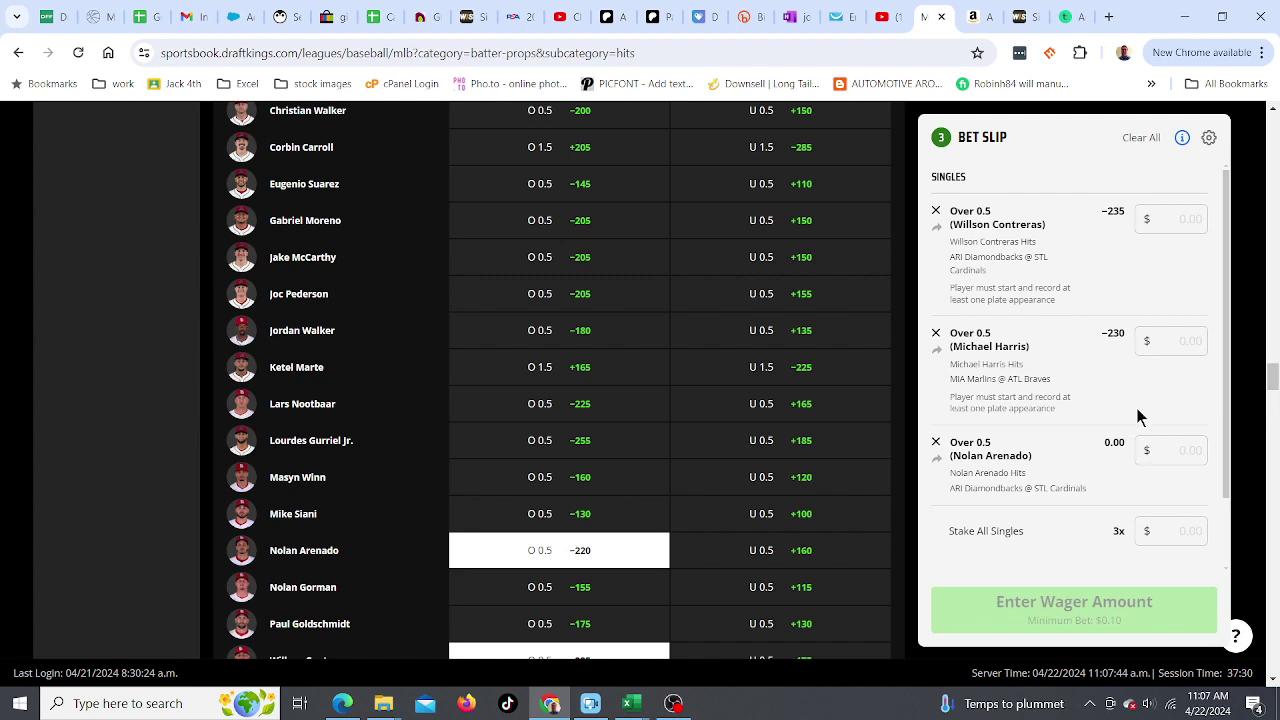
left_click_drag(1225, 432, 1222, 529)
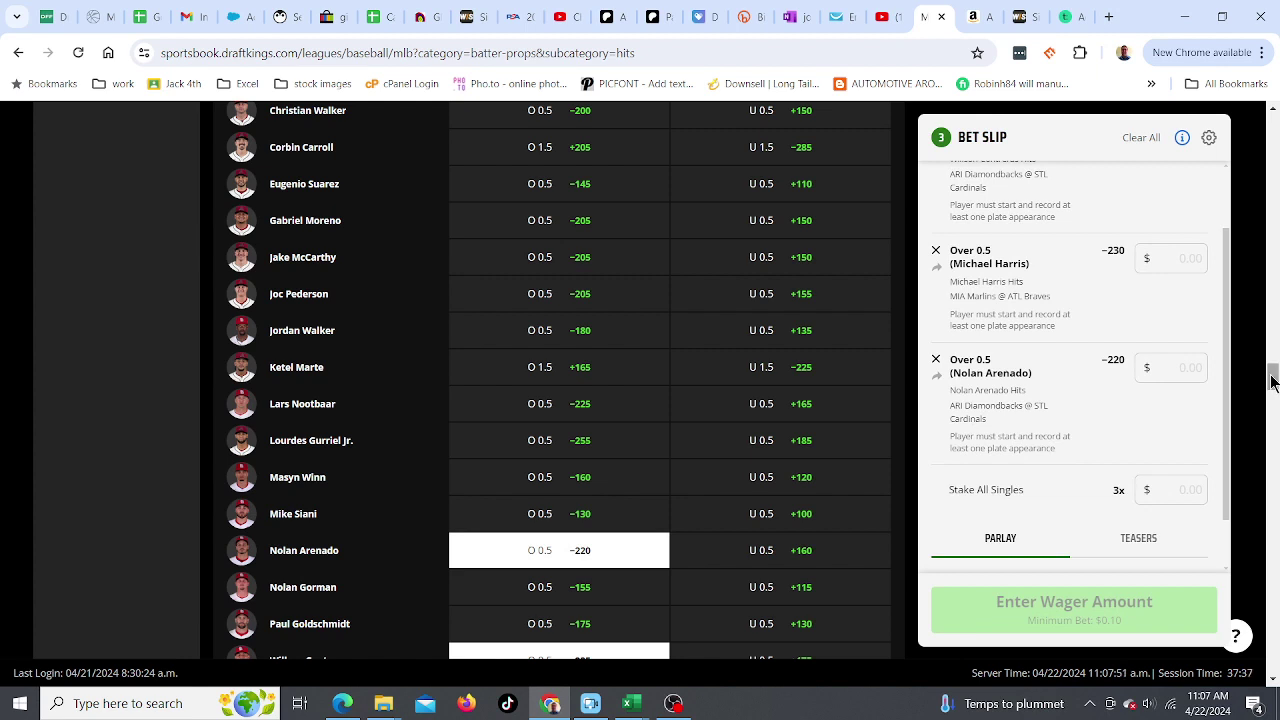
left_click_drag(1228, 395, 1228, 438)
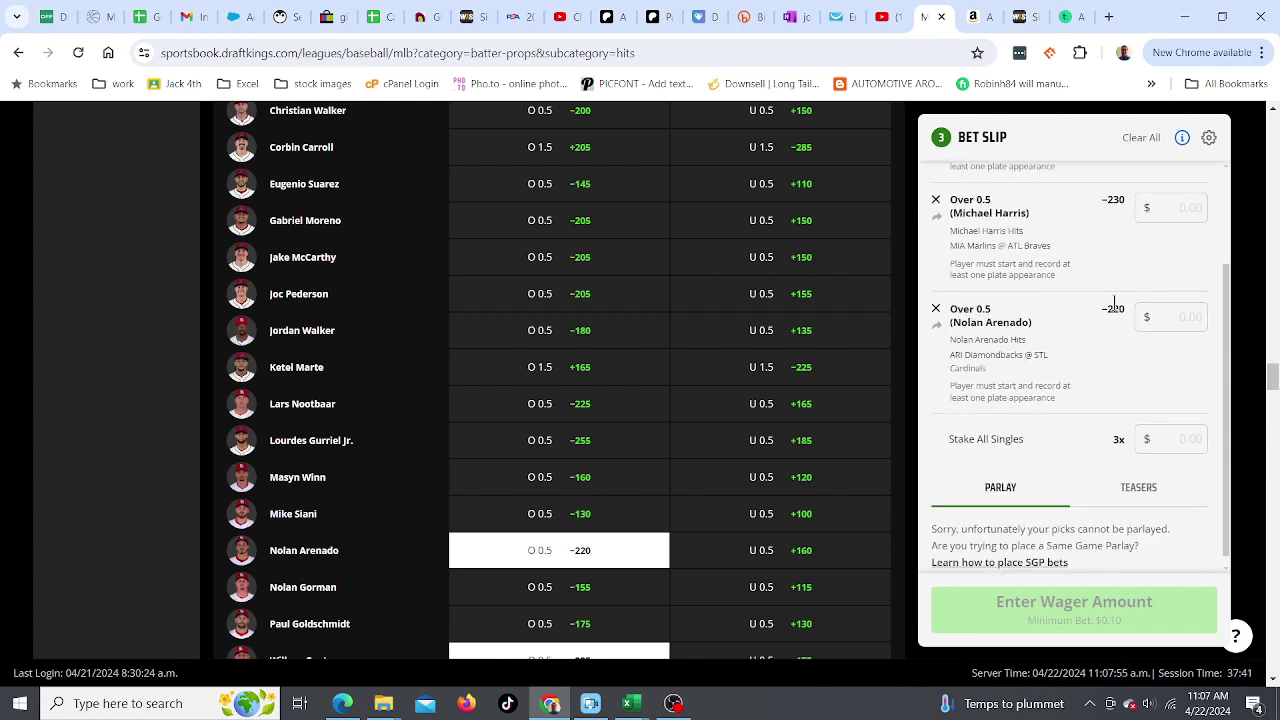
left_click(935, 310)
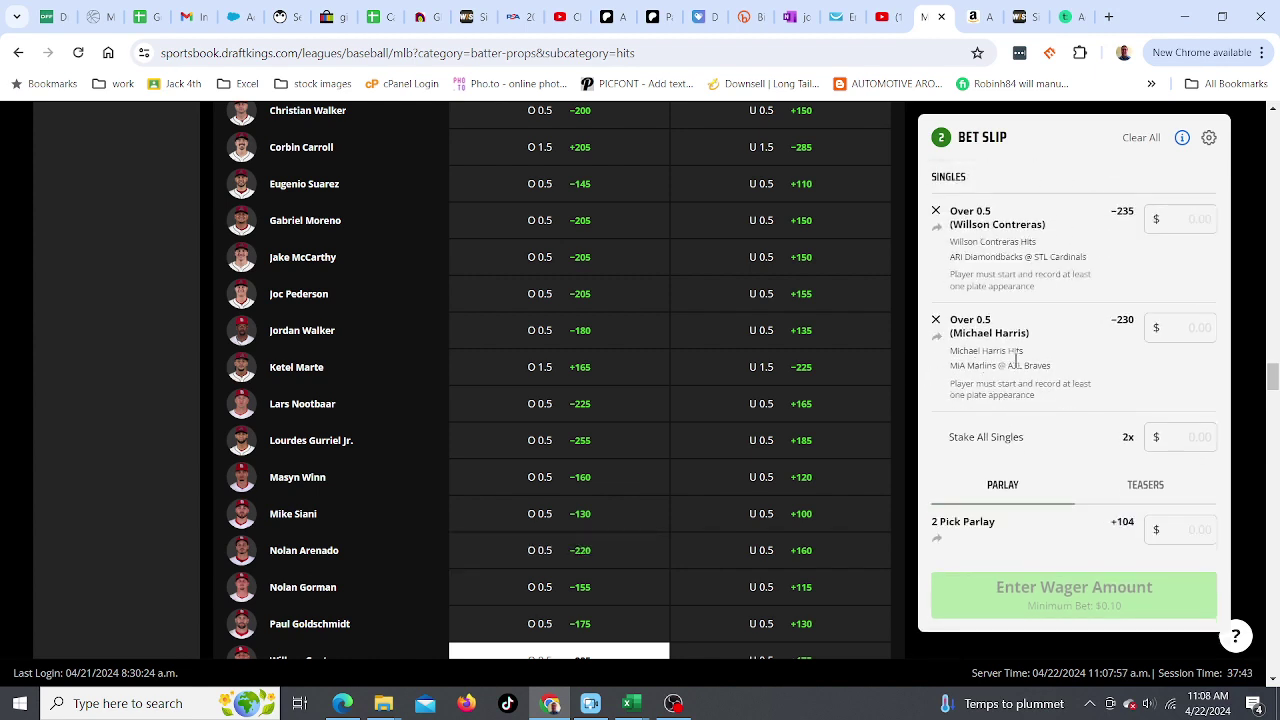
- Switch to the MLB Cheatsheet workbook in Excel and review the batters' remaining percentage columns through strikeouts
scroll(1273, 380, "up", 1)
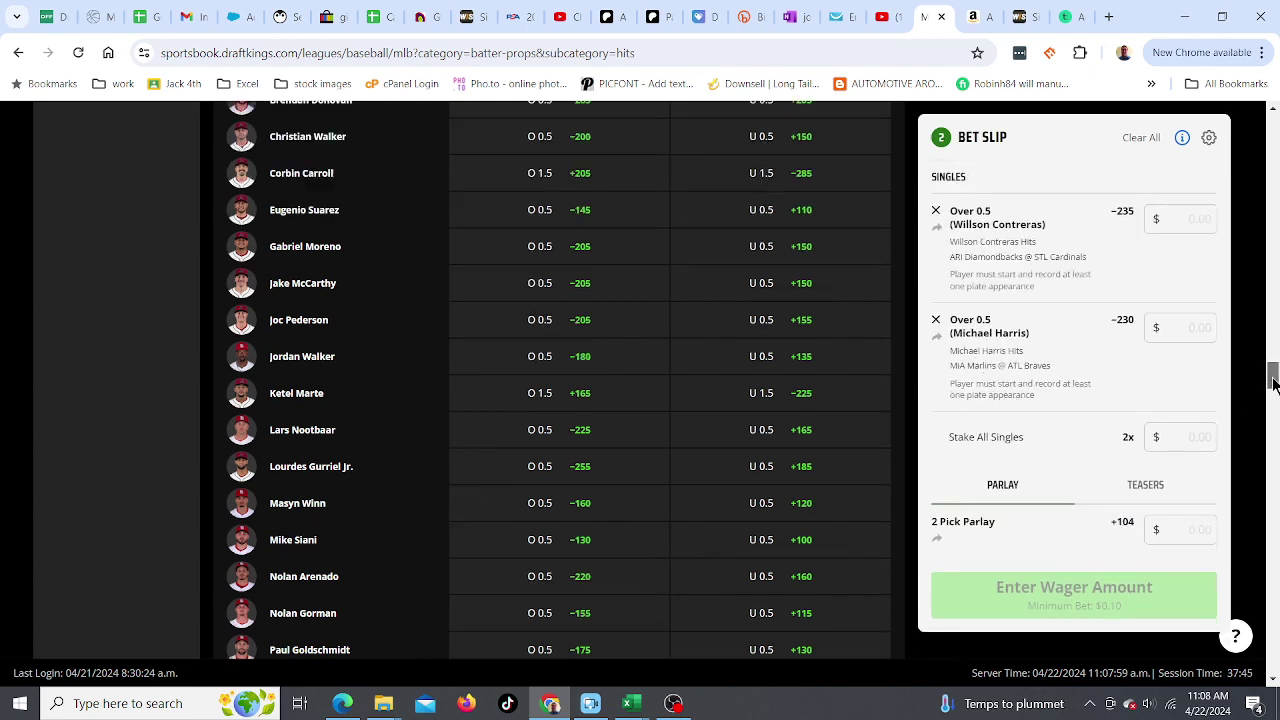
scroll(1273, 380, "down", 1)
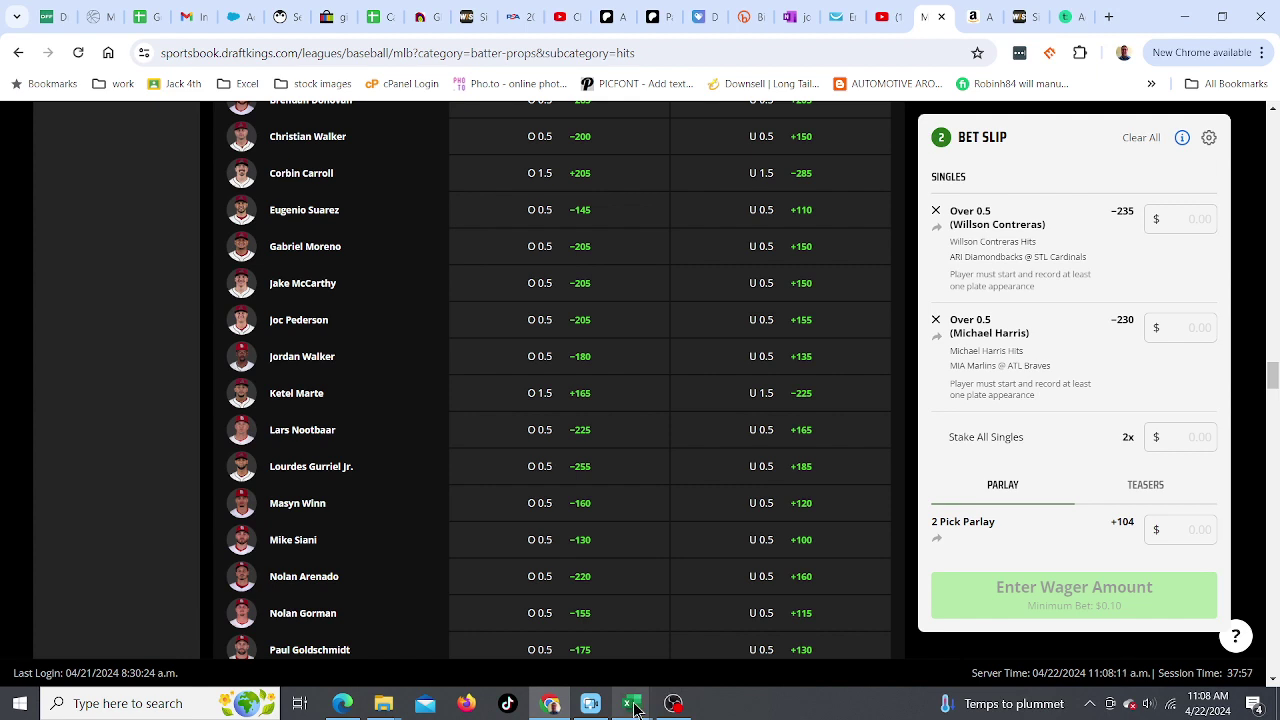
mouse_move(633, 708)
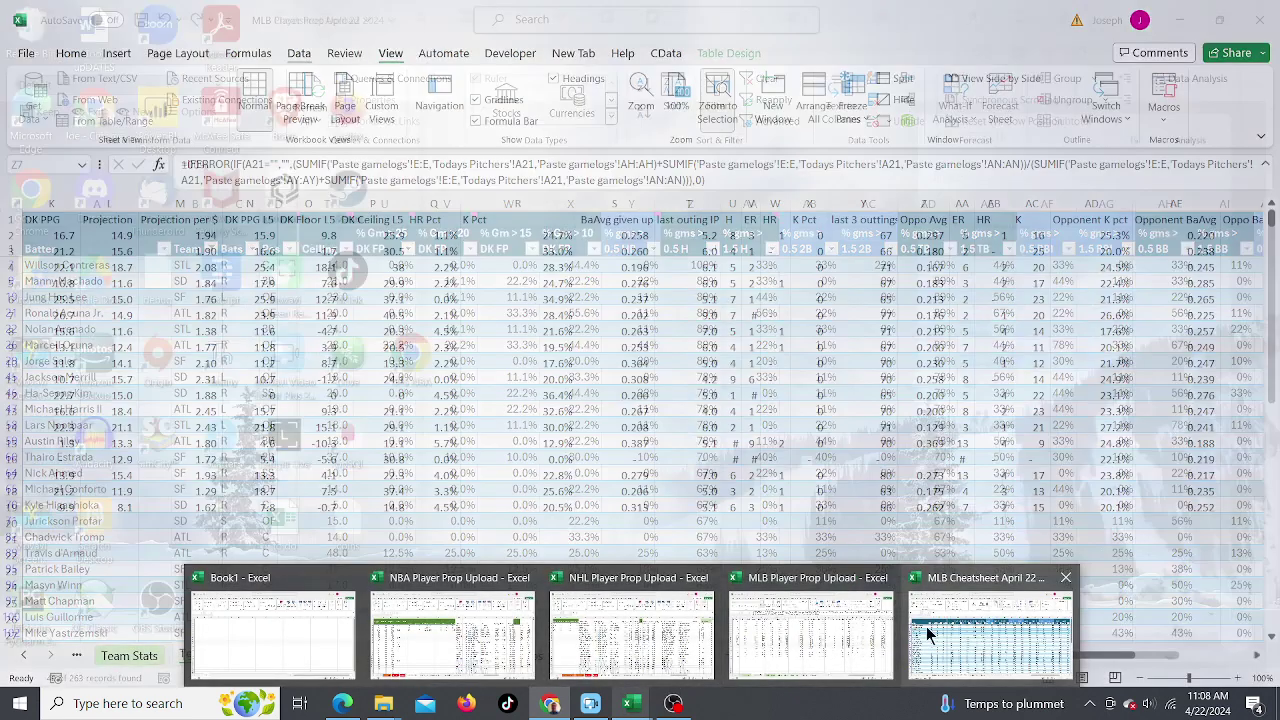
left_click(955, 625)
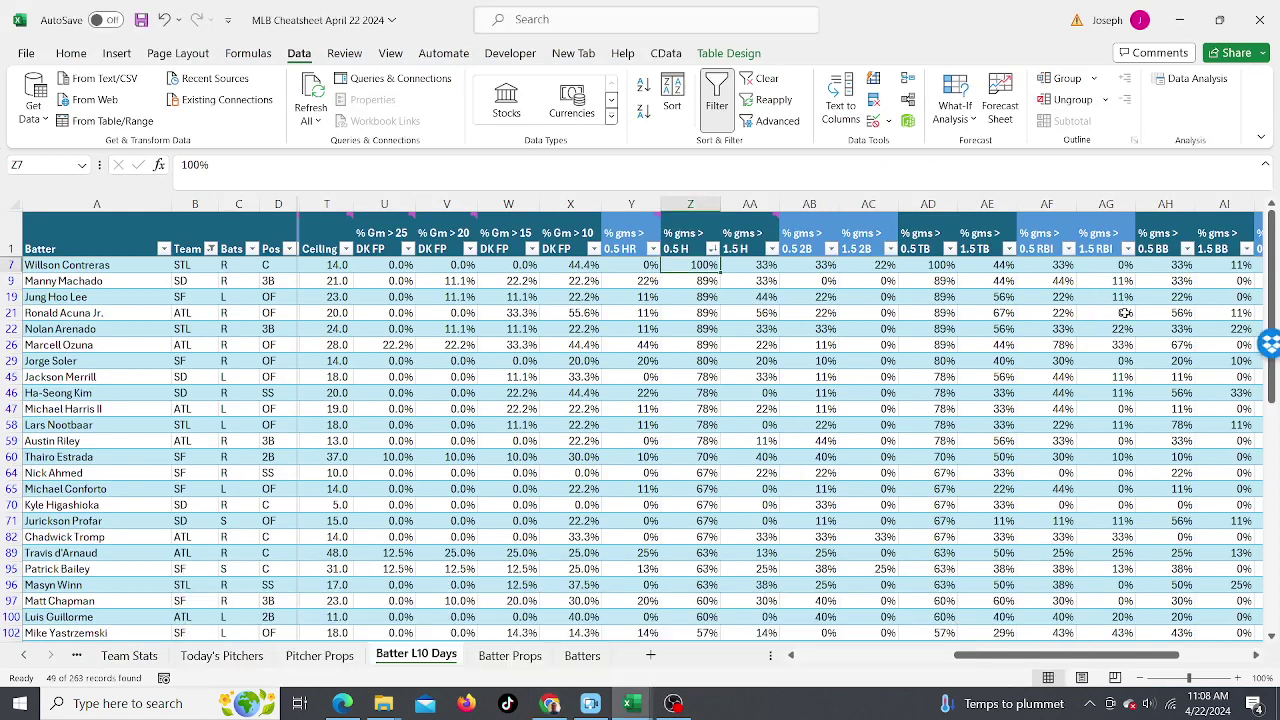
left_click_drag(1043, 663, 1130, 664)
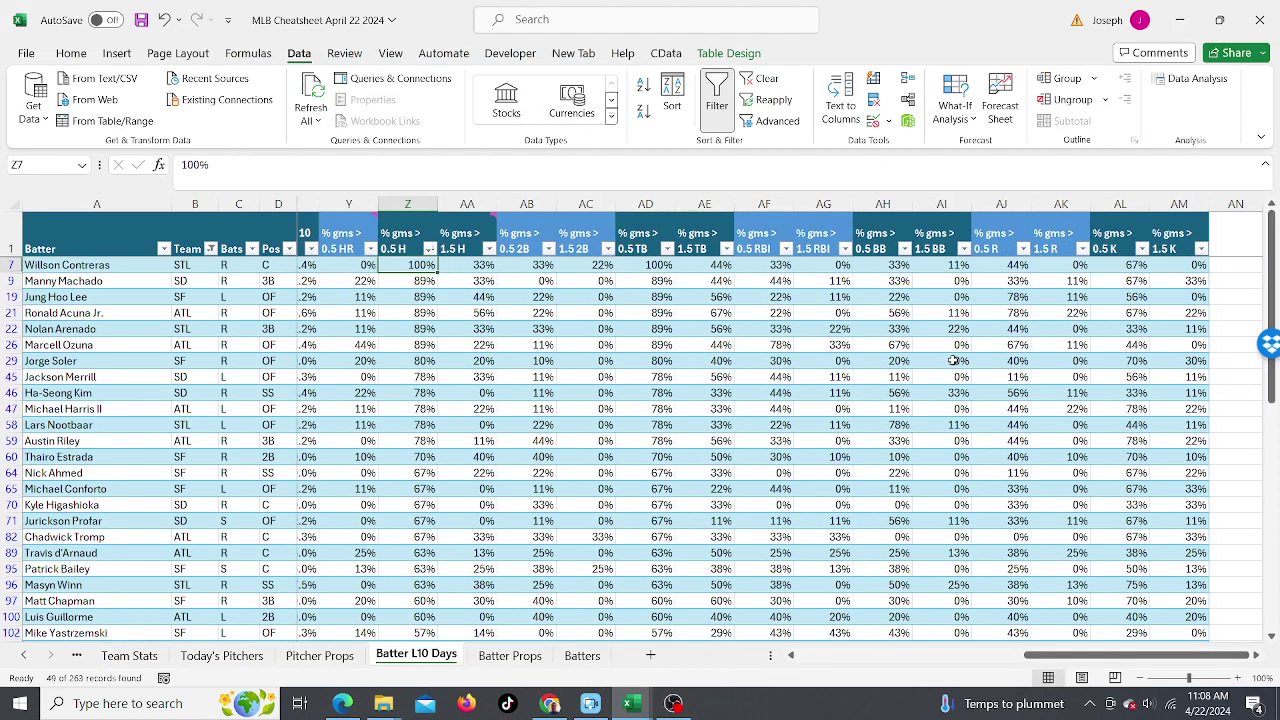
- Switch to DraftKings, set a $5 wager on the 2 Pick Parlay and place the bet
key("alt+Tab")
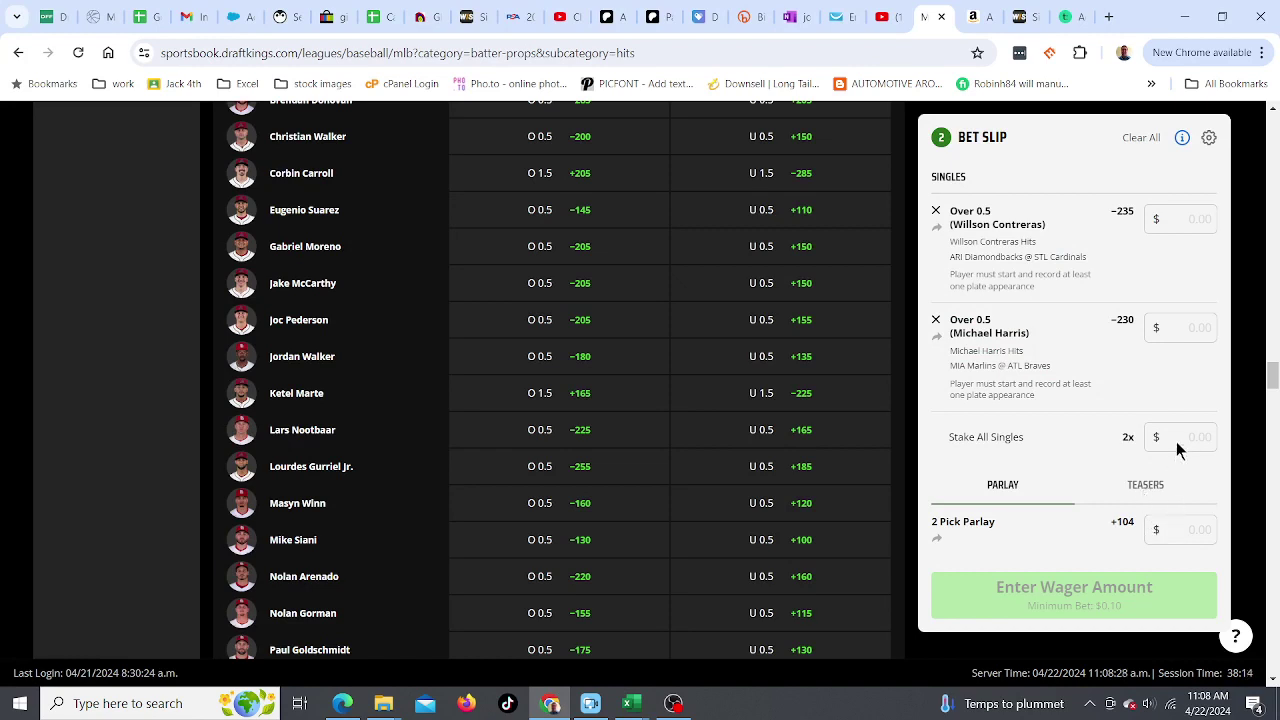
left_click(1185, 529)
type("5")
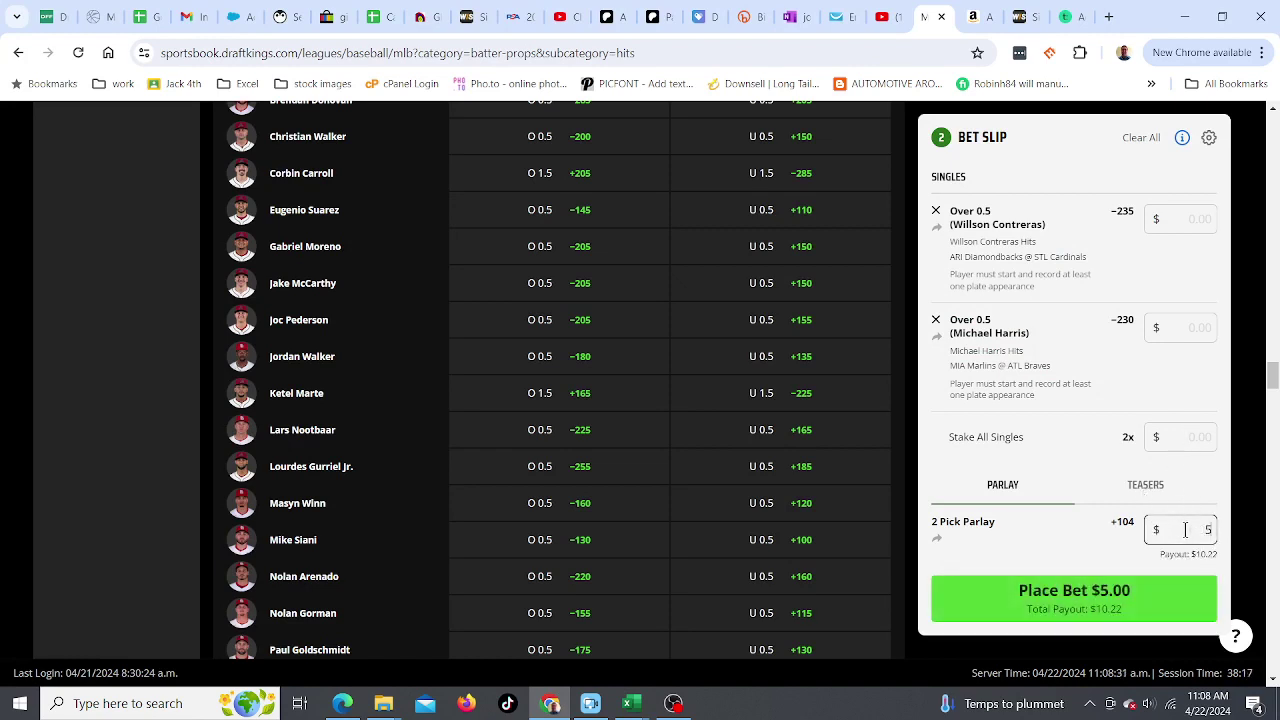
left_click(1074, 596)
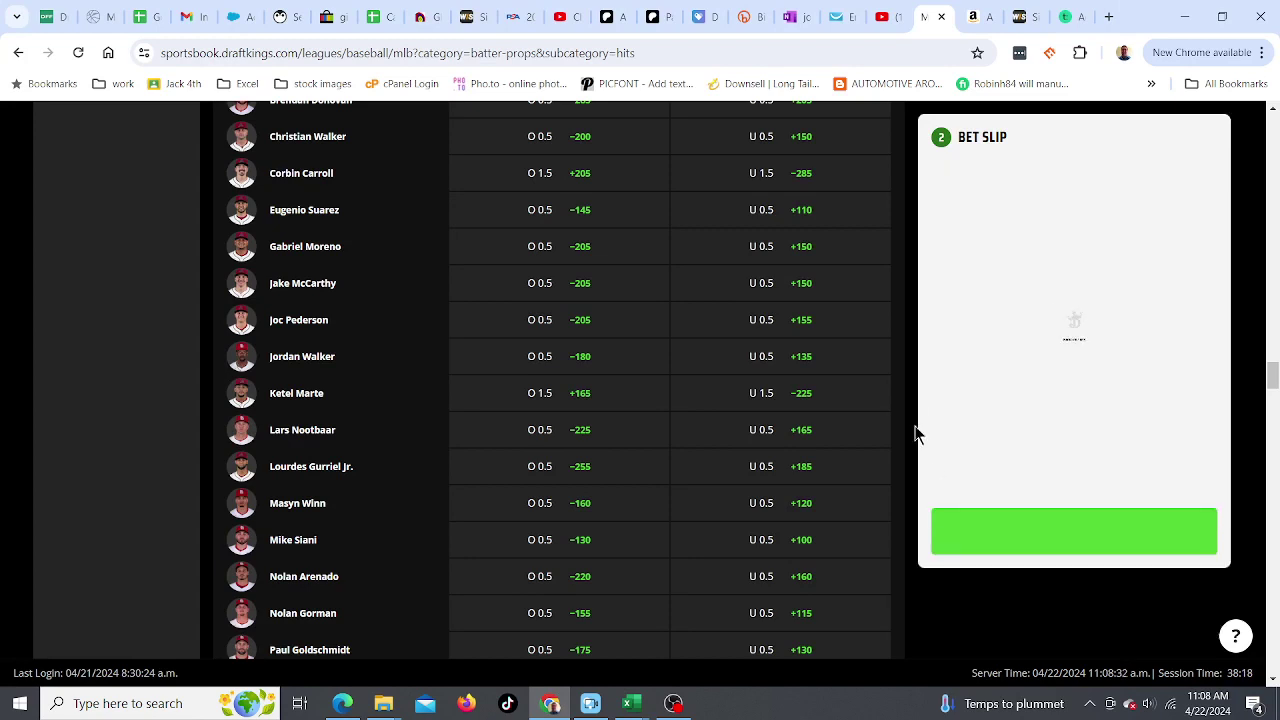